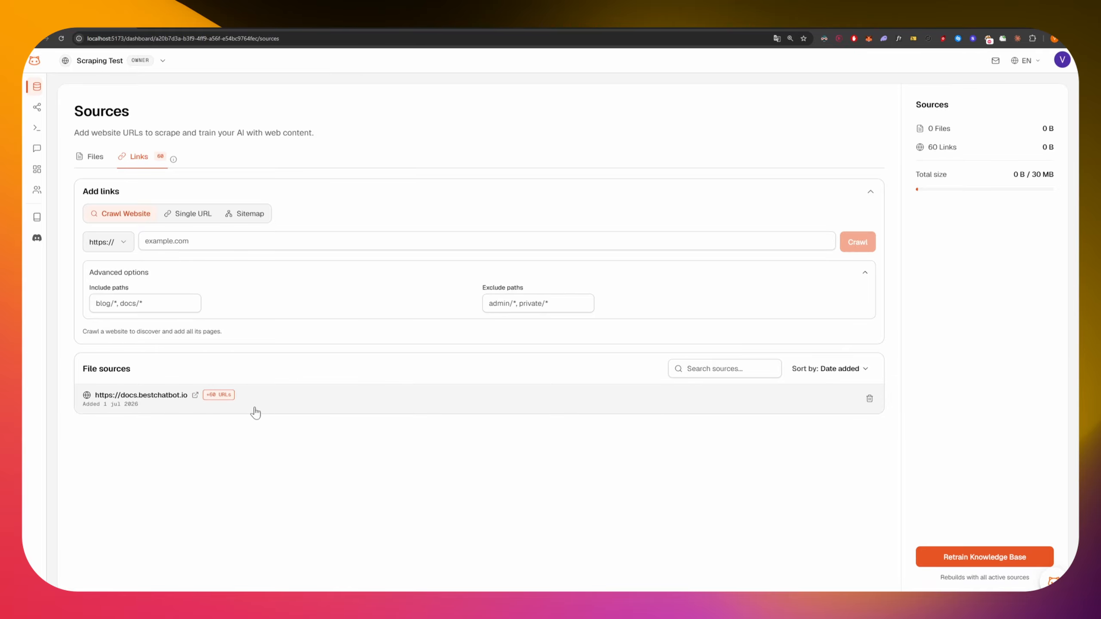
# Expand the docs.bestchatbot.io source and look through the page URLs found by the crawl
pyautogui.click(269, 406)
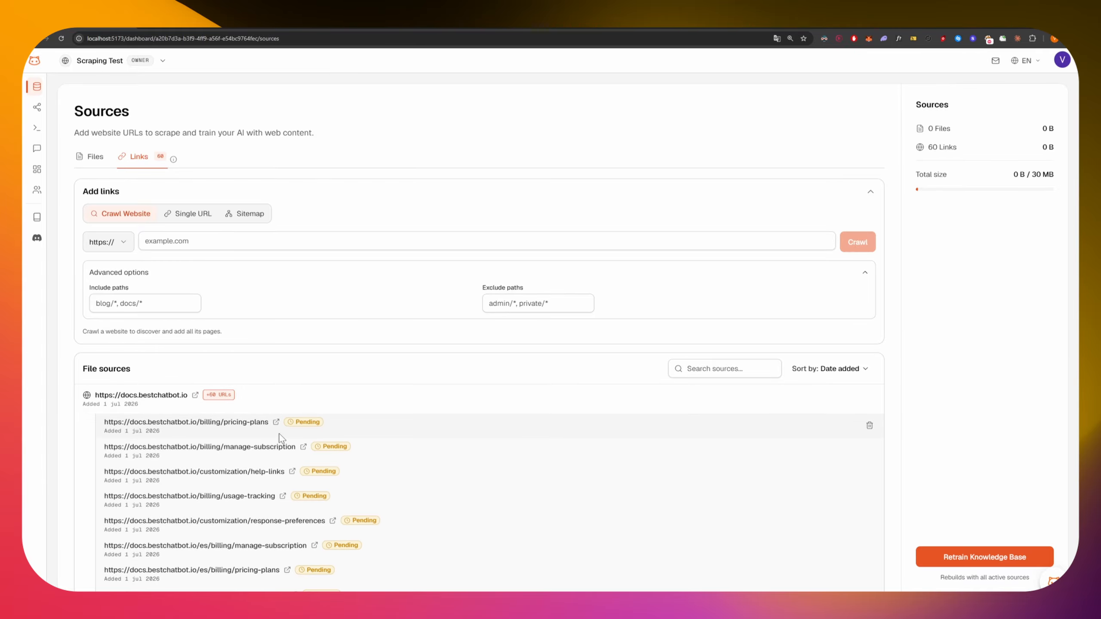
pyautogui.scroll(-4, 238, 433)
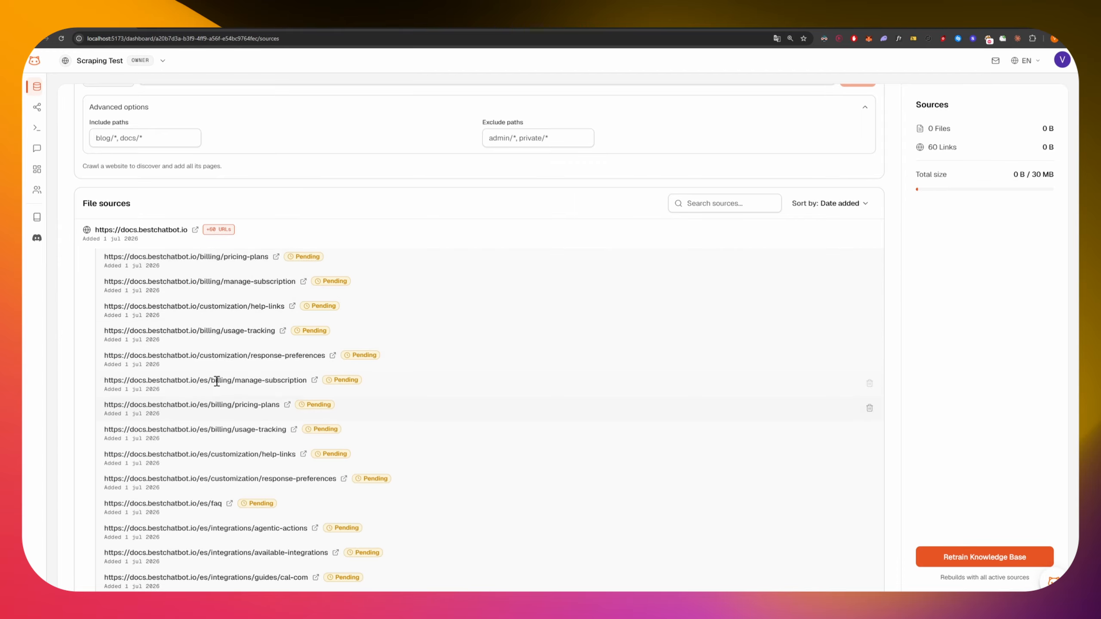
pyautogui.scroll(-7, 262, 497)
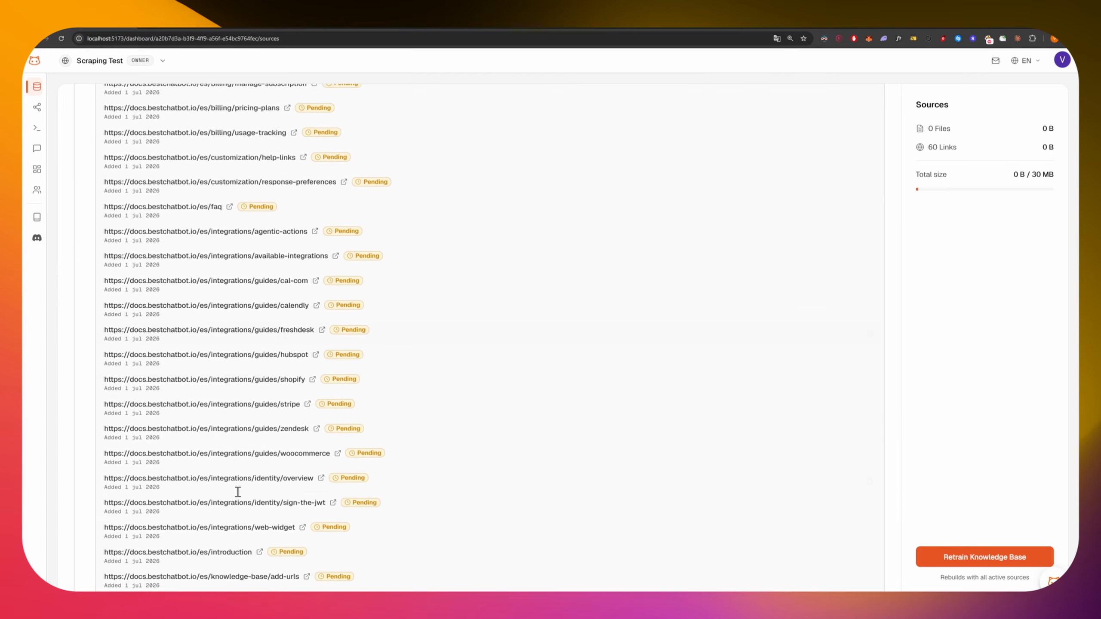
pyautogui.scroll(15, 279, 502)
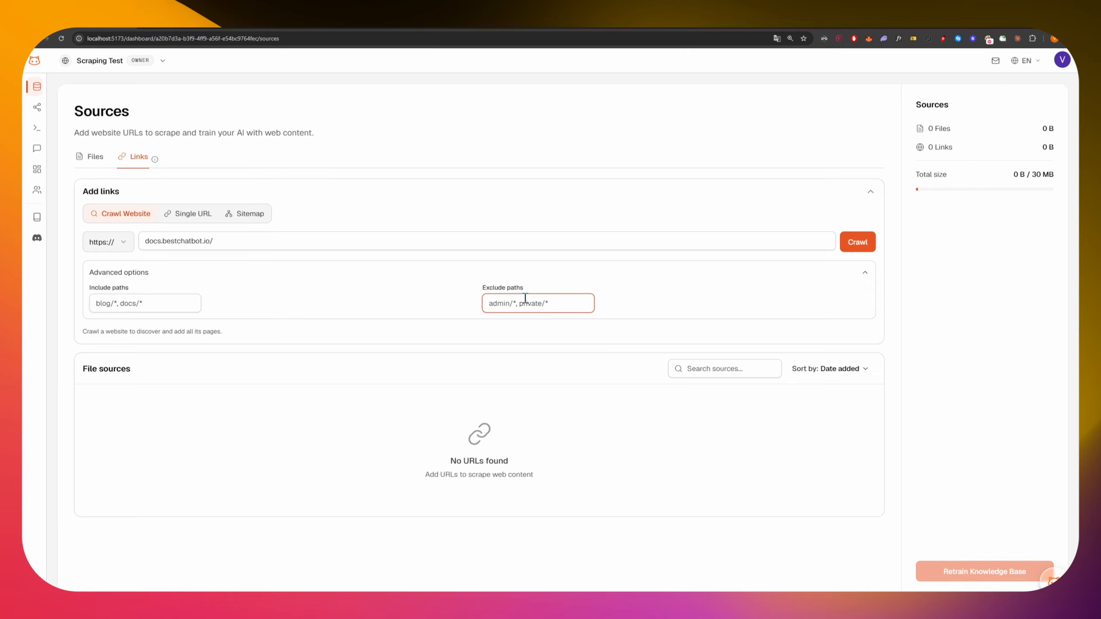
# Exclude the path es/* and start crawling docs.bestchatbot.io
pyautogui.write('es/*')
pyautogui.moveTo(518, 305); pyautogui.dragTo(482, 277)
pyautogui.click(579, 303)
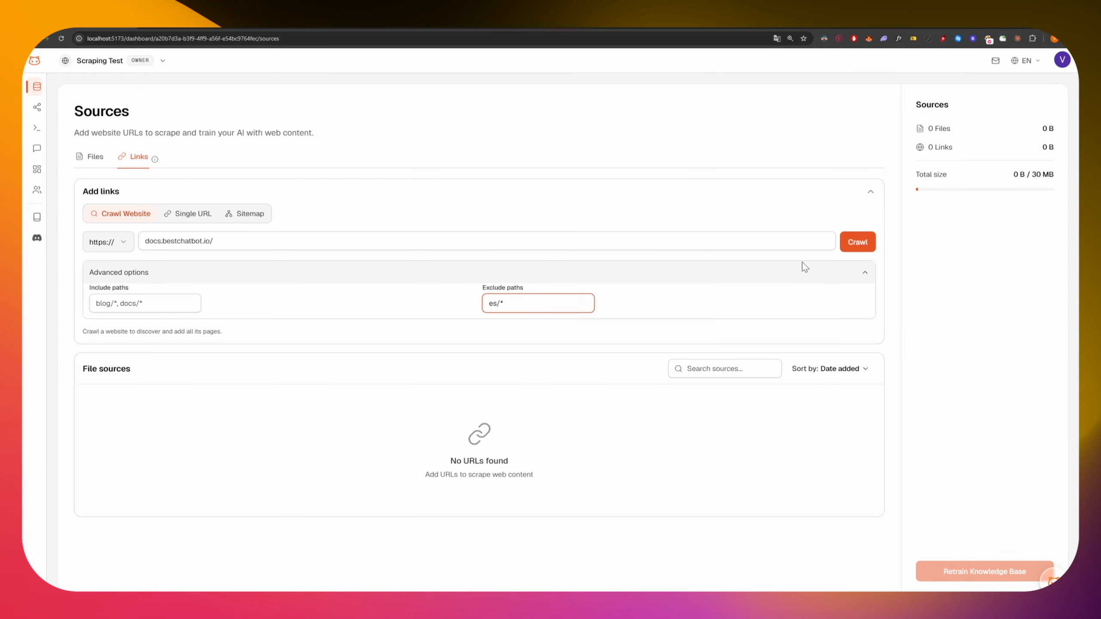
pyautogui.click(847, 243)
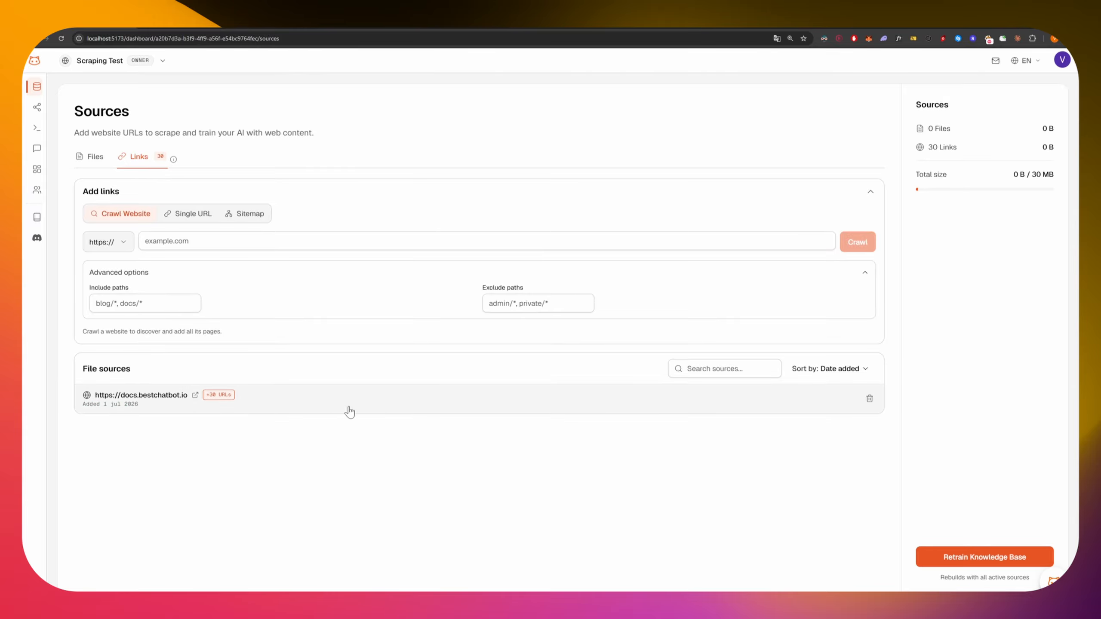
# Expand the newly crawled docs.bestchatbot.io source, check its page URLs for excluded paths, and collapse the list
pyautogui.click(238, 399)
pyautogui.scroll(-5, 301, 392)
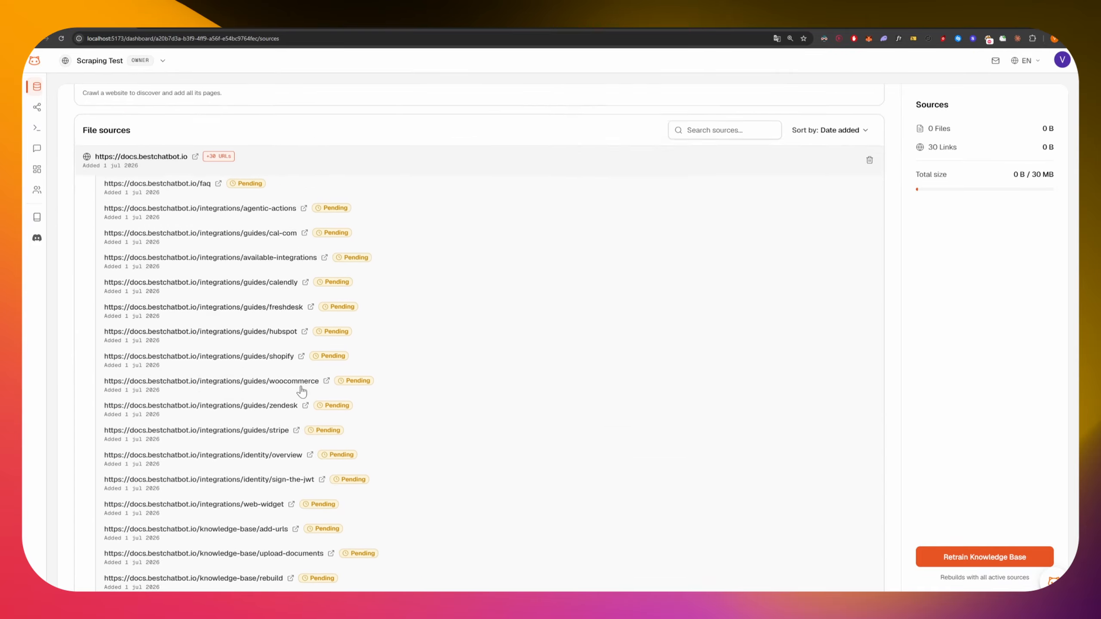
pyautogui.scroll(-6, 296, 352)
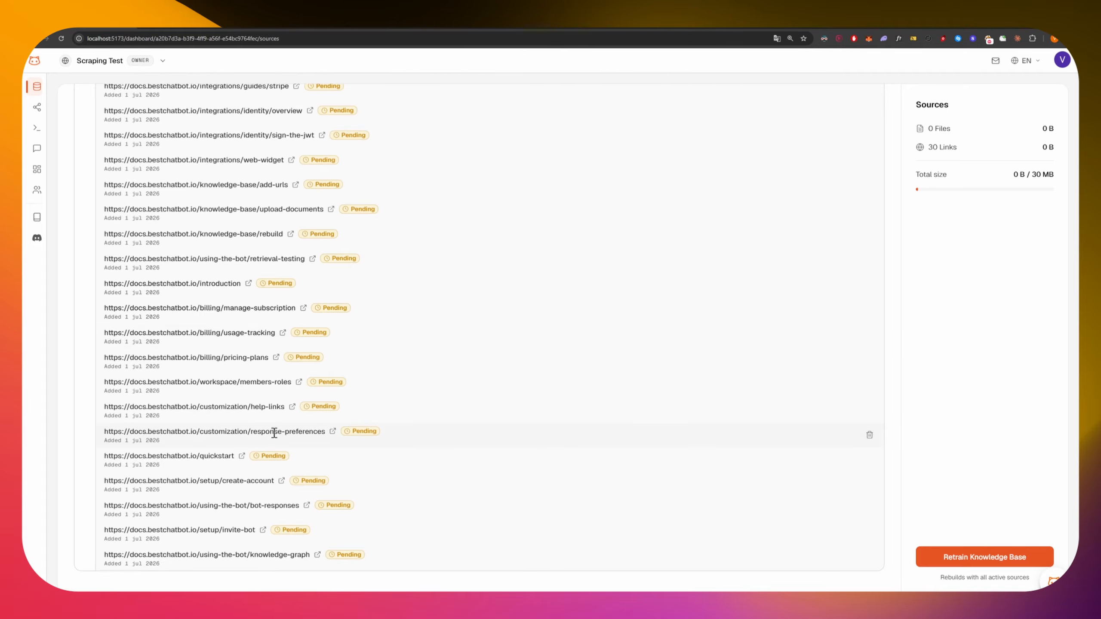
pyautogui.scroll(12, 344, 364)
pyautogui.scroll(-2, 327, 356)
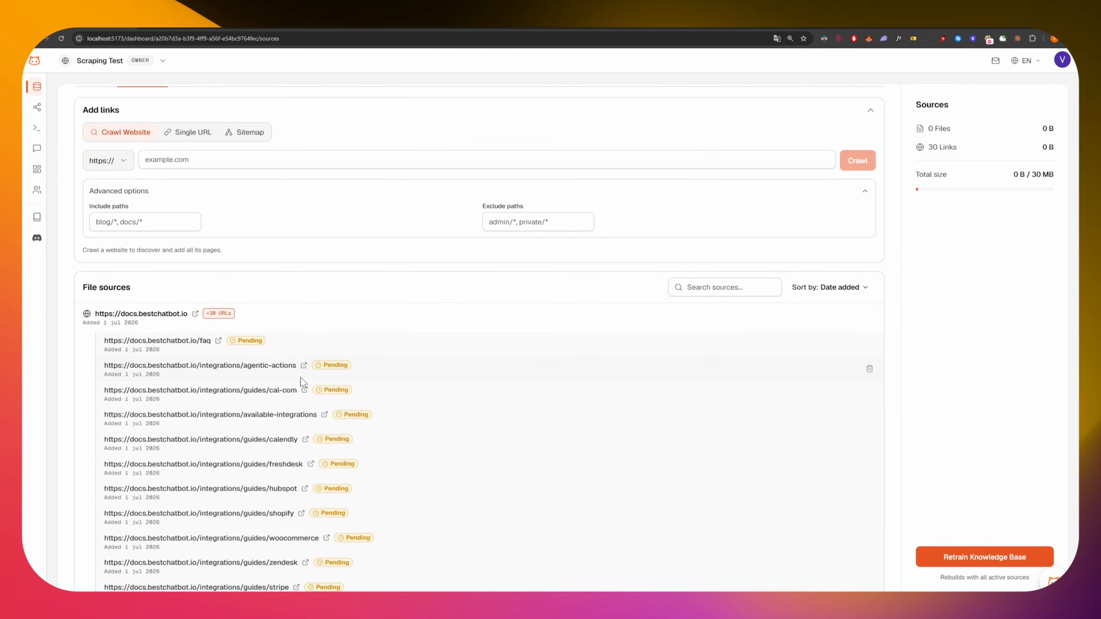
pyautogui.click(481, 323)
pyautogui.click(192, 213)
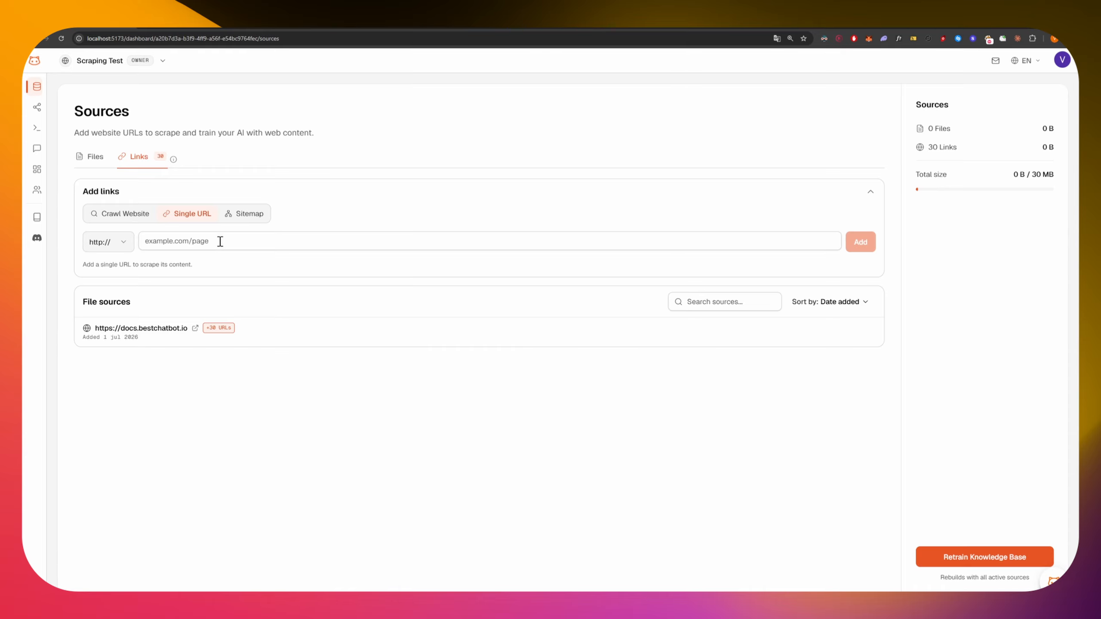
pyautogui.click(218, 21)
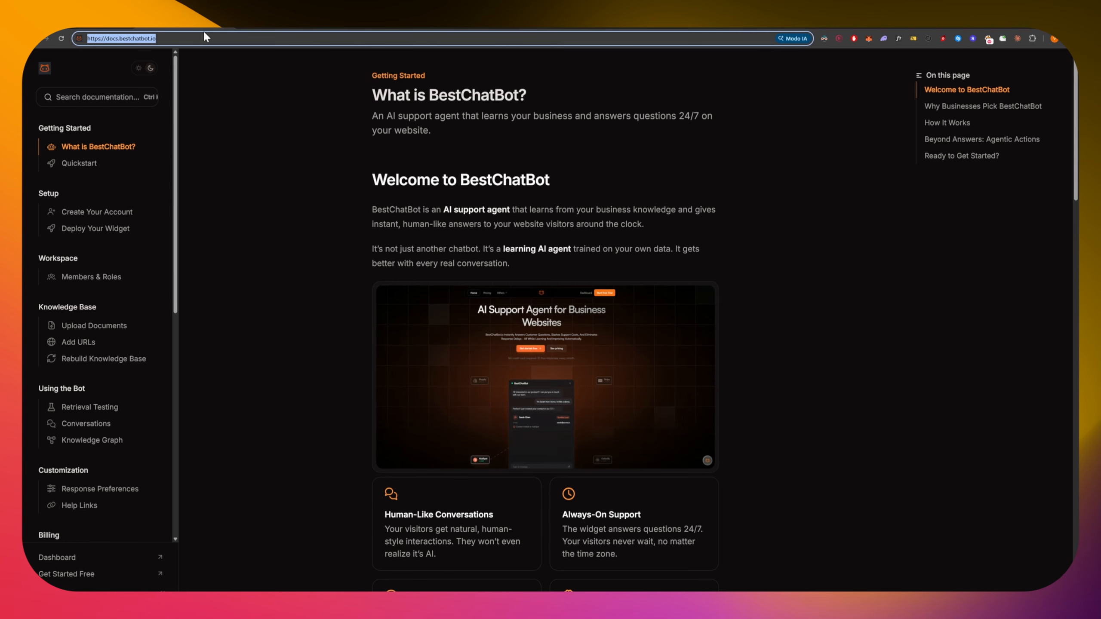
pyautogui.hotkey('ctrl', 't')
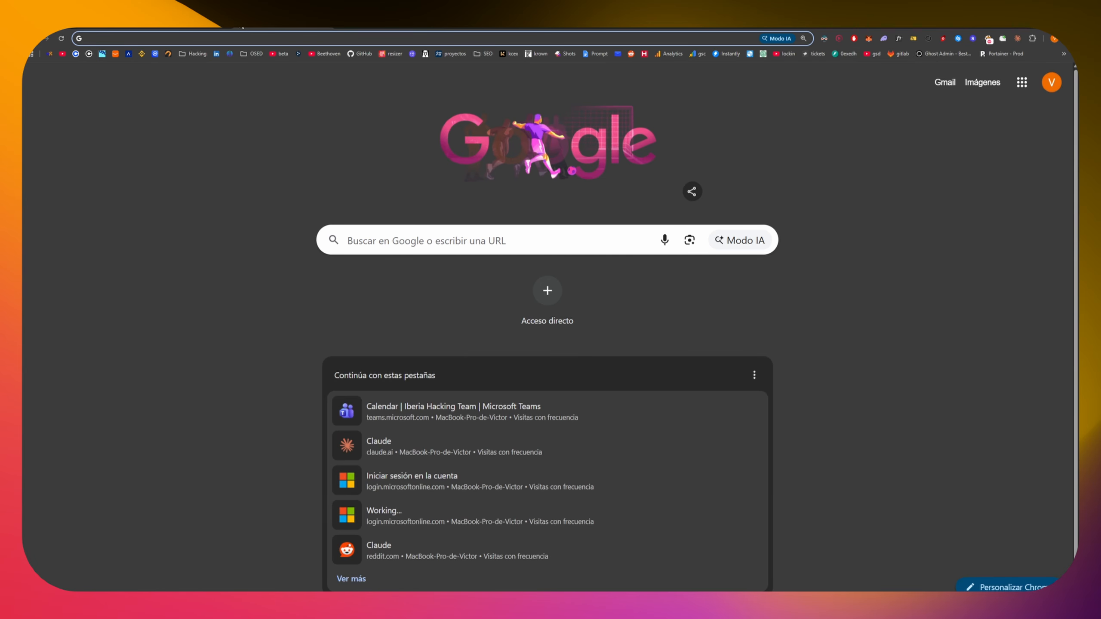
pyautogui.write('youtube.com')
pyautogui.hotkey('ctrl', 'a')
pyautogui.hotkey('ctrl', 'c')
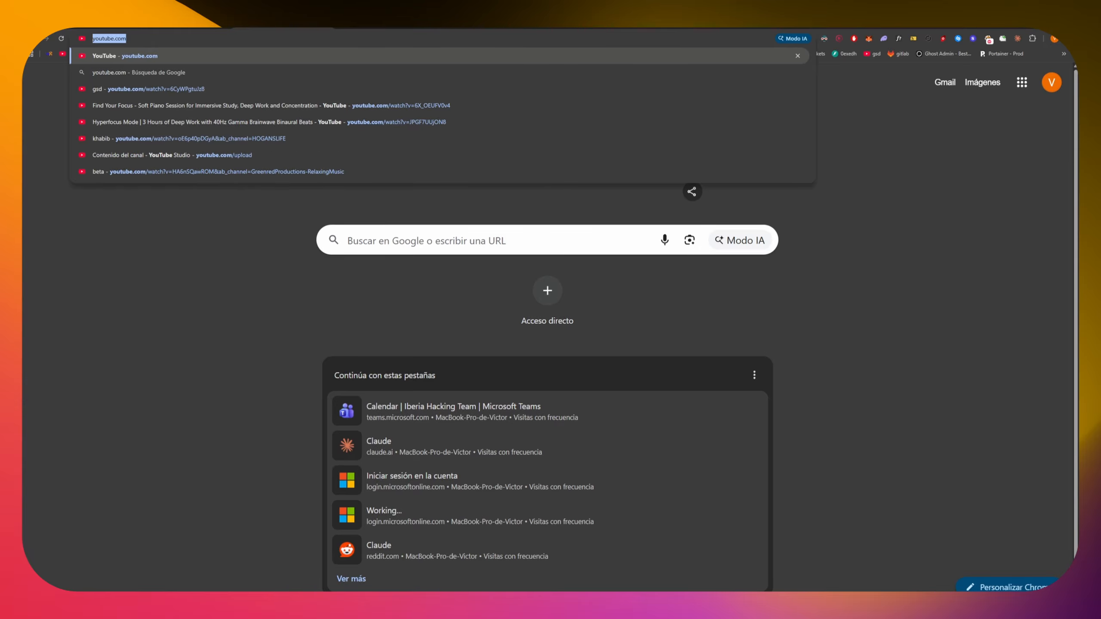
pyautogui.click(126, 22)
pyautogui.click(192, 247)
pyautogui.hotkey('ctrl', 'v')
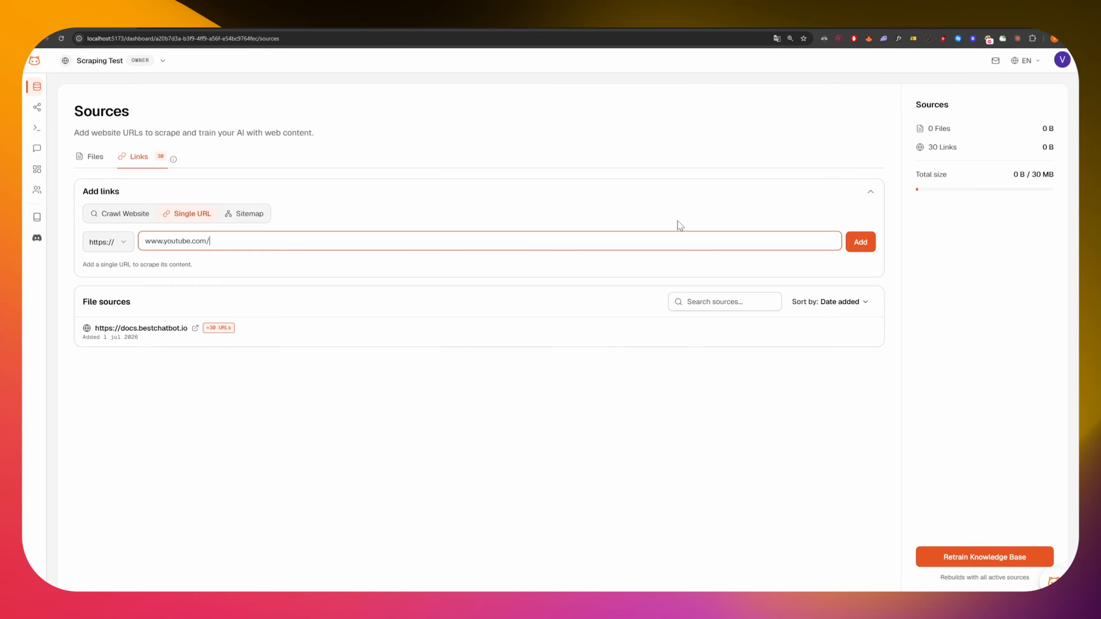
pyautogui.click(860, 242)
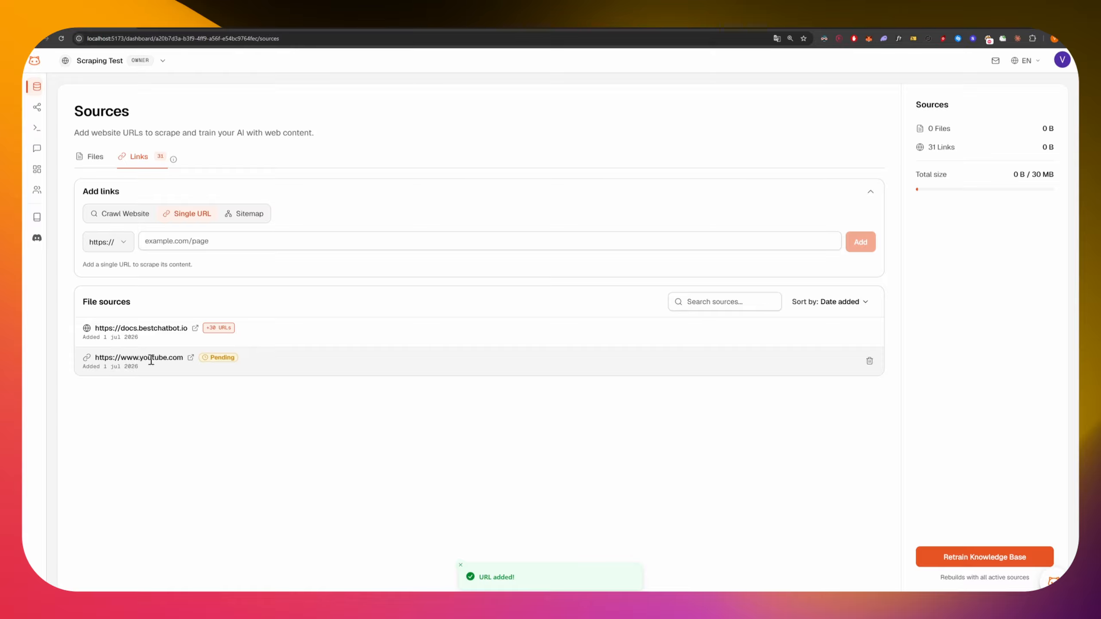
pyautogui.doubleClick(221, 356)
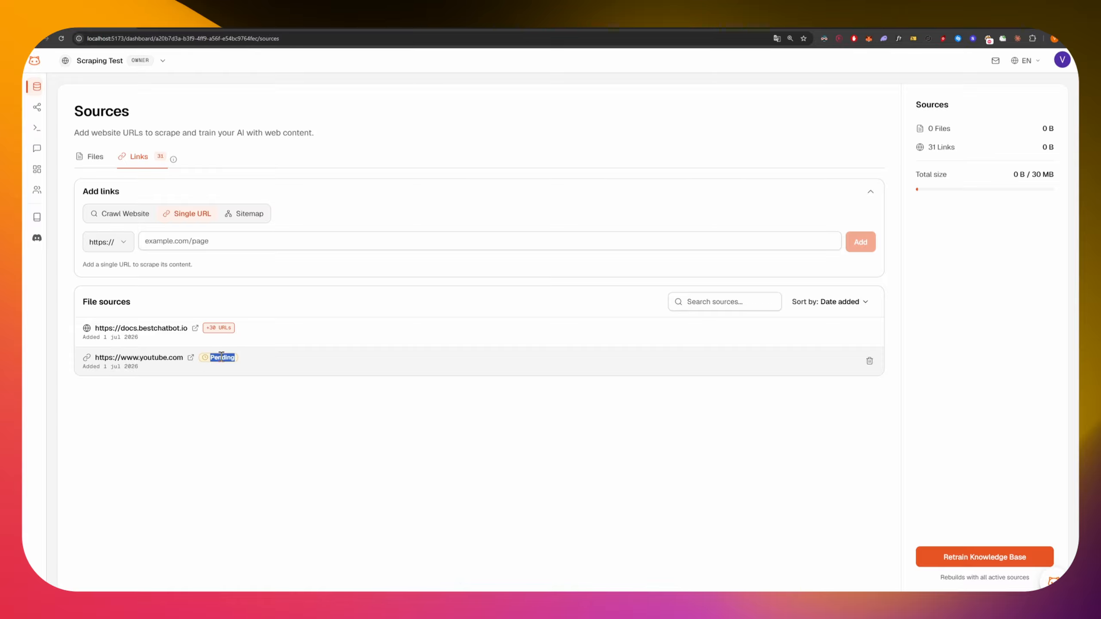
pyautogui.click(227, 356)
# Choose Sitemap as the way to add links and load docs.odinbot.io in the documentation browser tab
pyautogui.click(246, 214)
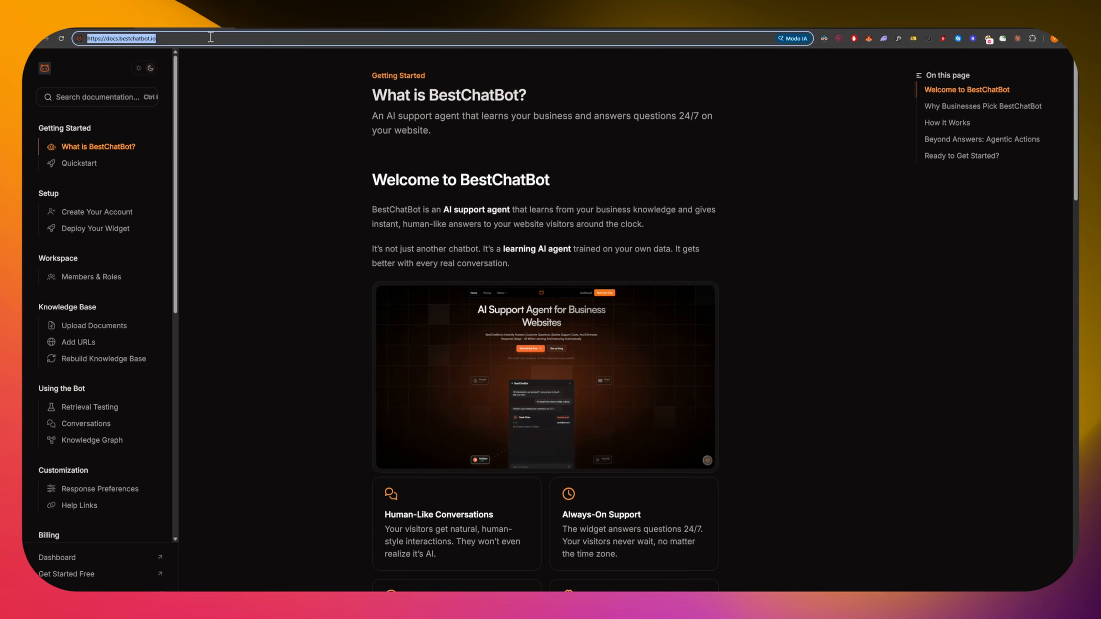
pyautogui.press('Right')
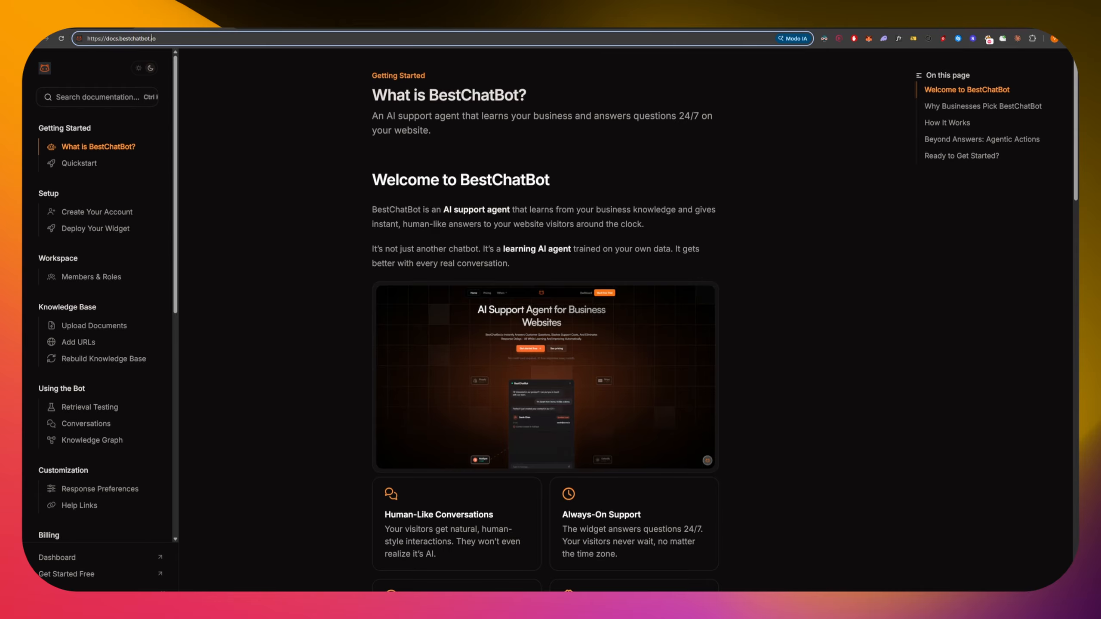
pyautogui.hotkey('ctrl', 'BackSpace')
pyautogui.write('odinbot')
pyautogui.press('Return')
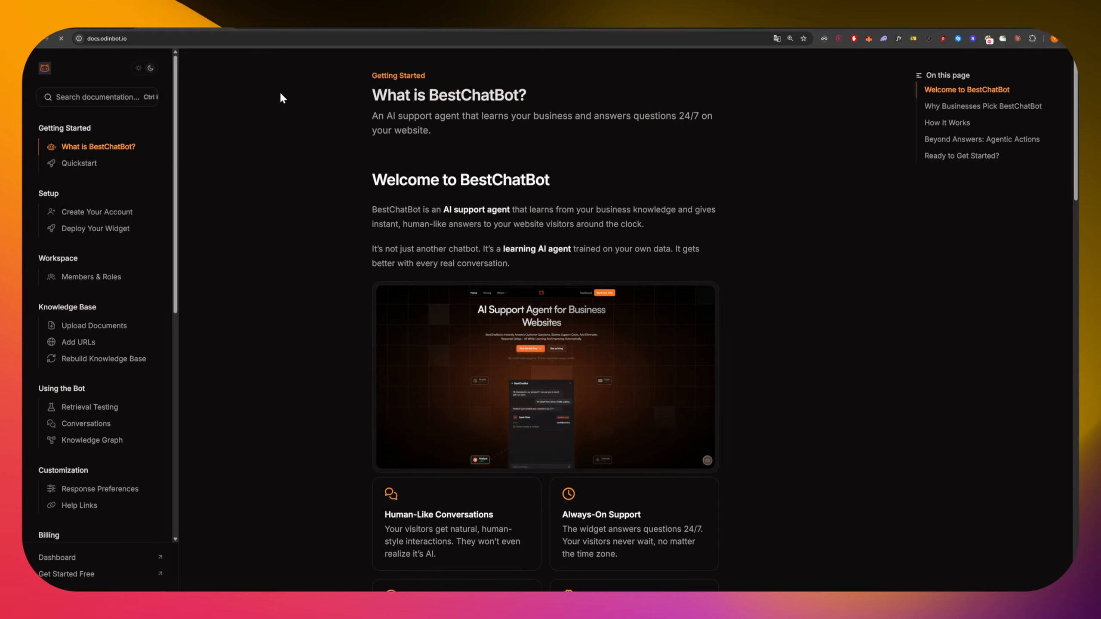
# Open the sitemap.xml file of docs.odinbot.io
pyautogui.click(258, 39)
pyautogui.press('Right')
pyautogui.write('/sitemap.')
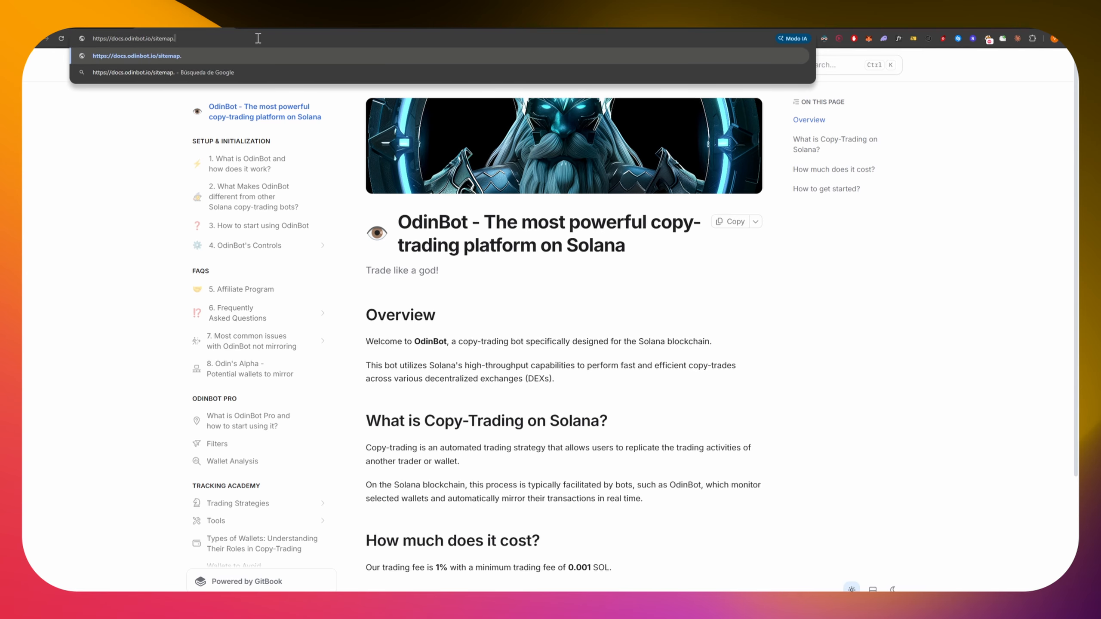
pyautogui.write('xml')
pyautogui.press('Return')
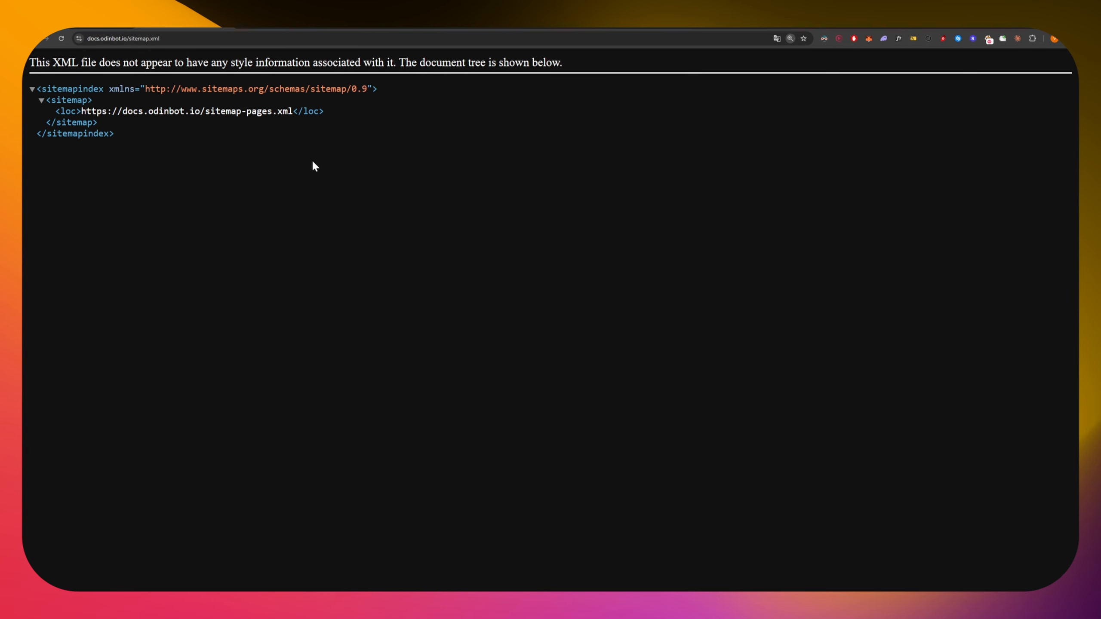
# Open the sitemap-pages.xml address listed in the sitemap index and look through its page entries
pyautogui.press('super+plus')
pyautogui.moveTo(255, 103); pyautogui.dragTo(74, 106)
pyautogui.press('super+c')
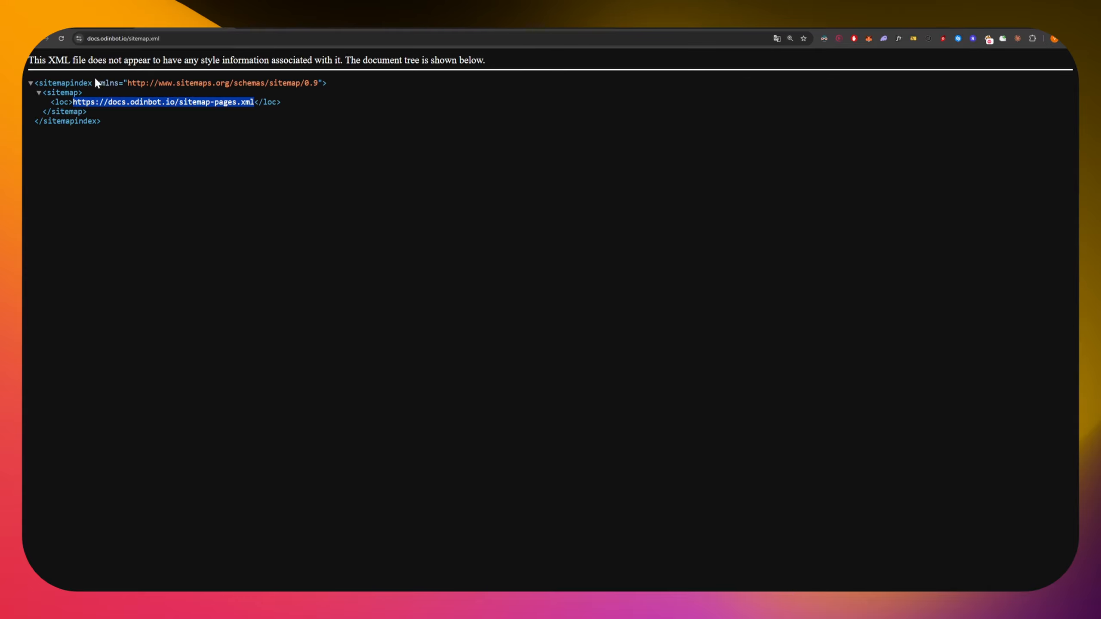
pyautogui.click(141, 40)
pyautogui.press('super+v')
pyautogui.press('Return')
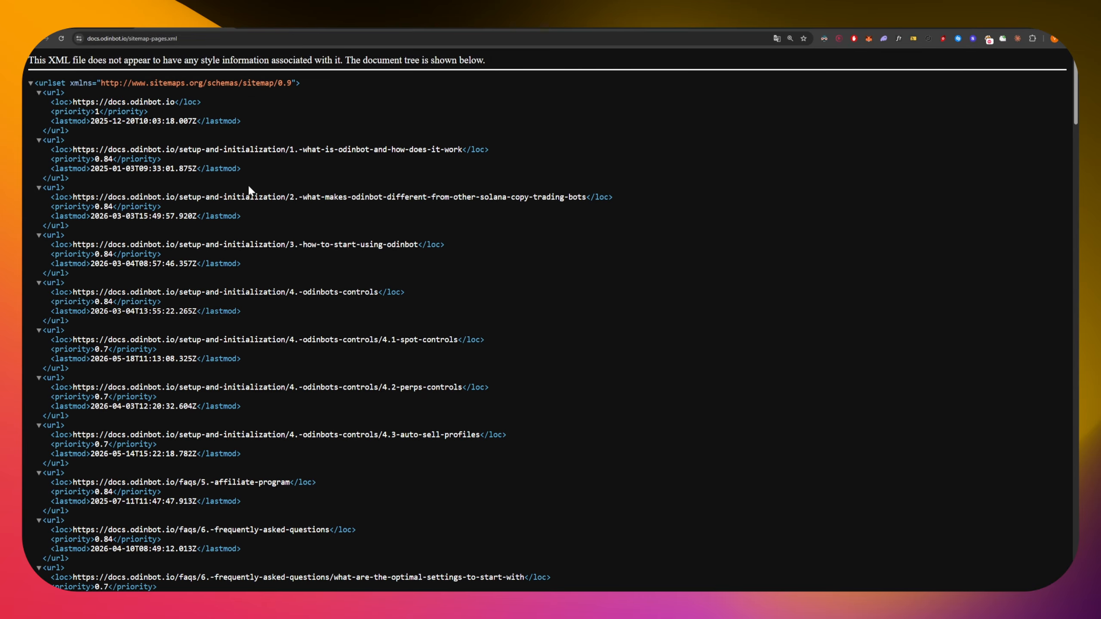
pyautogui.moveTo(131, 149); pyautogui.dragTo(44, 140)
pyautogui.click(222, 148)
pyautogui.scroll(-20, 226, 147)
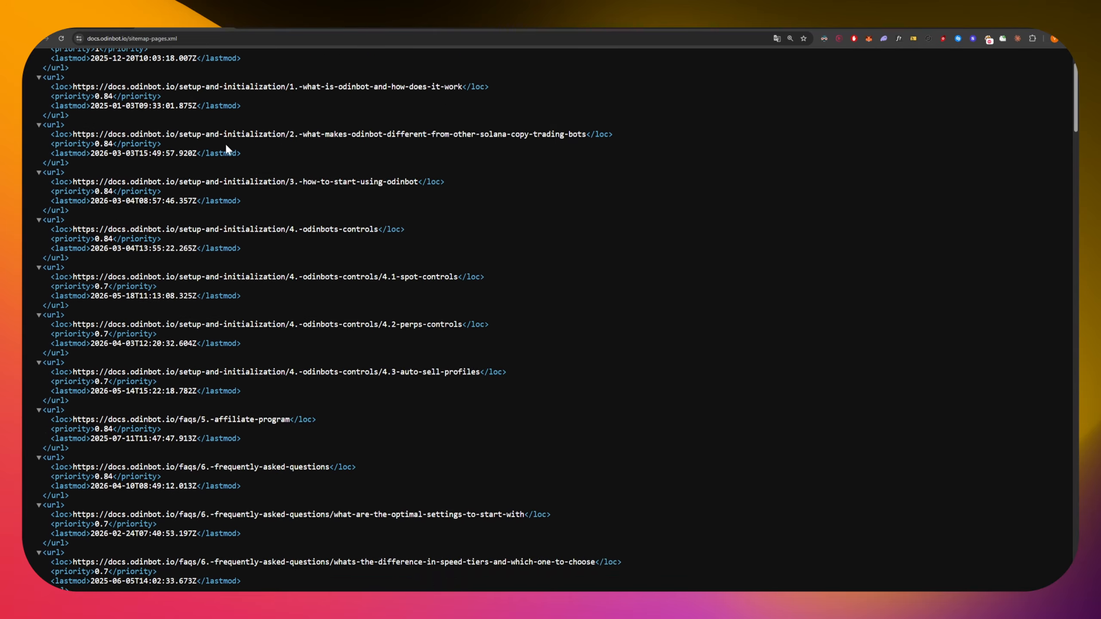
pyautogui.scroll(20, 280, 168)
# Copy the address docs.odinbot.io/sitemap-pages.xml into the sitemap source form and discover its URLs
pyautogui.hotkey('ctrl', 'l')
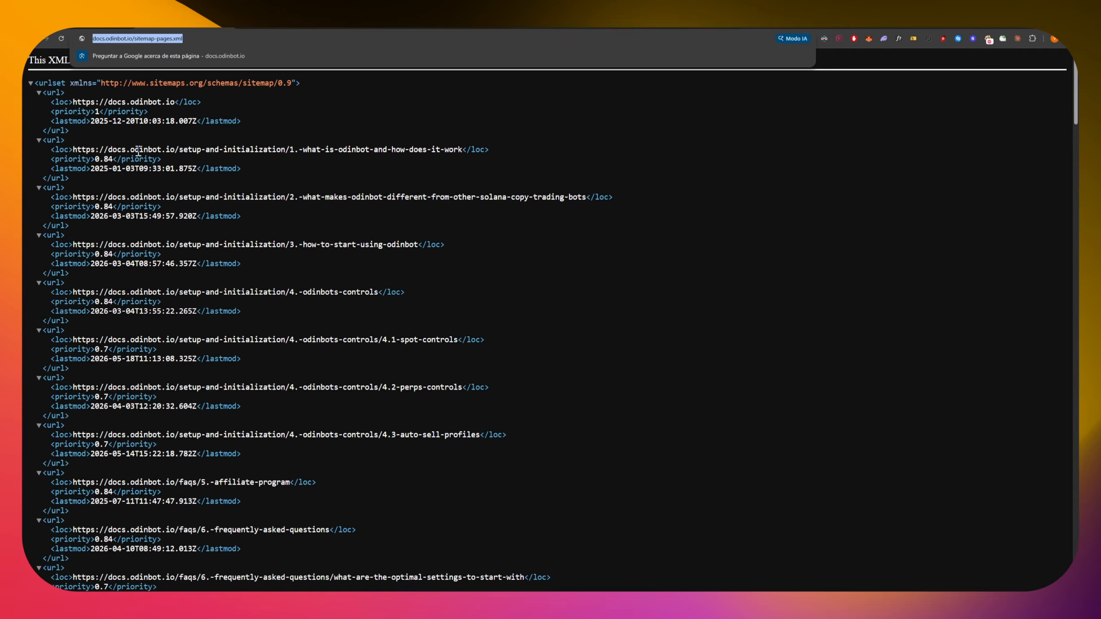
pyautogui.hotkey('ctrl', 'Tab')
pyautogui.click(253, 240)
pyautogui.hotkey('ctrl', 'v')
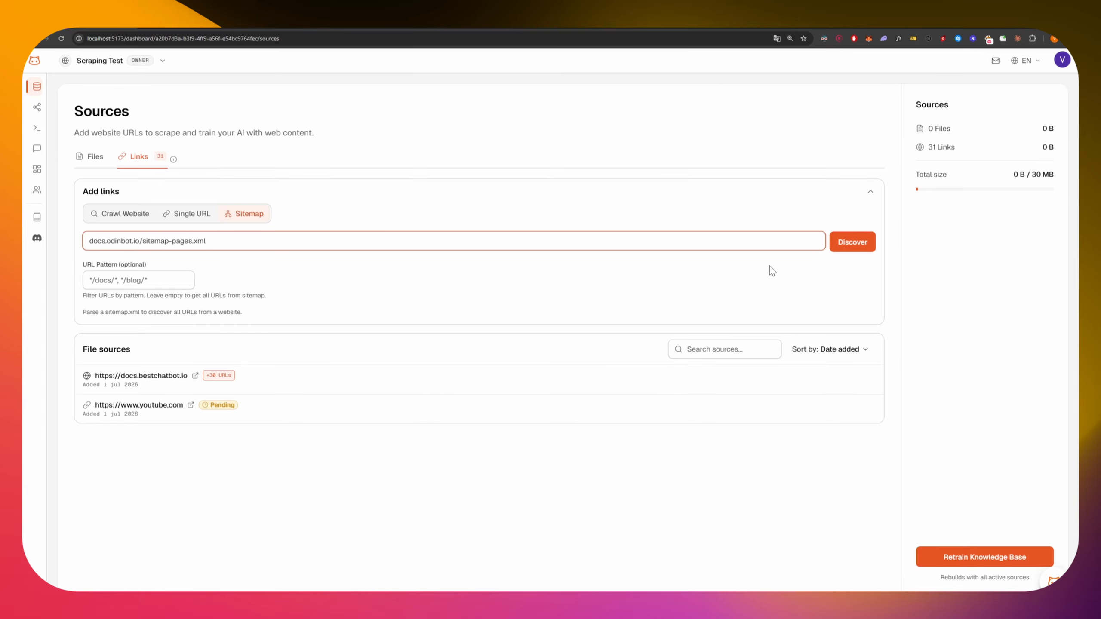
pyautogui.click(863, 242)
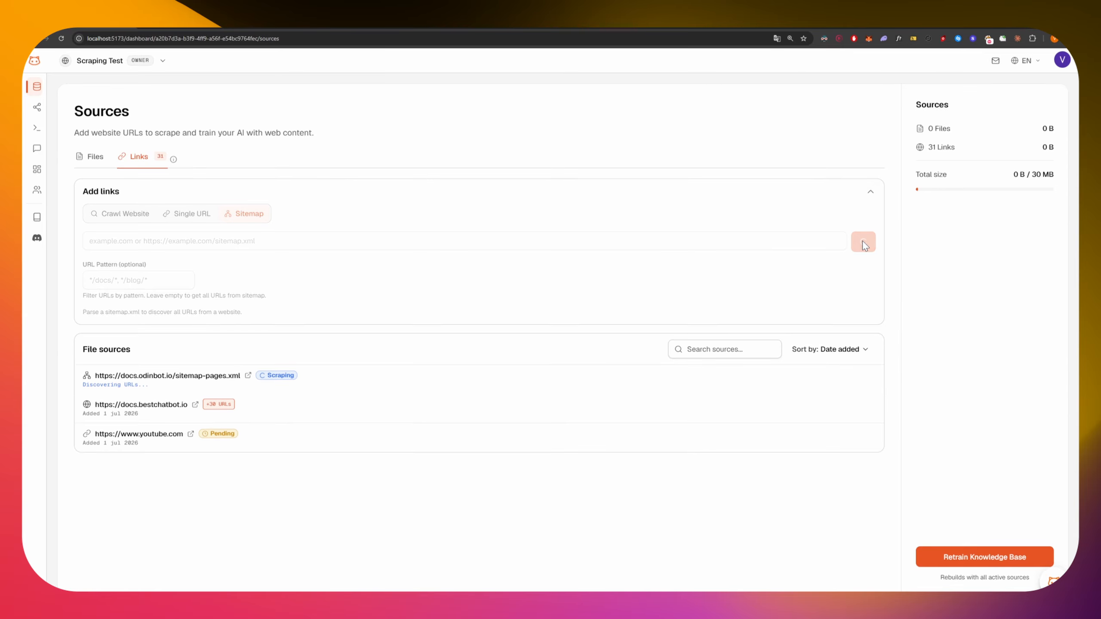
# Compare the entries of sitemap-pages.xml with the page URLs listed under the new sitemap source
pyautogui.click(248, 375)
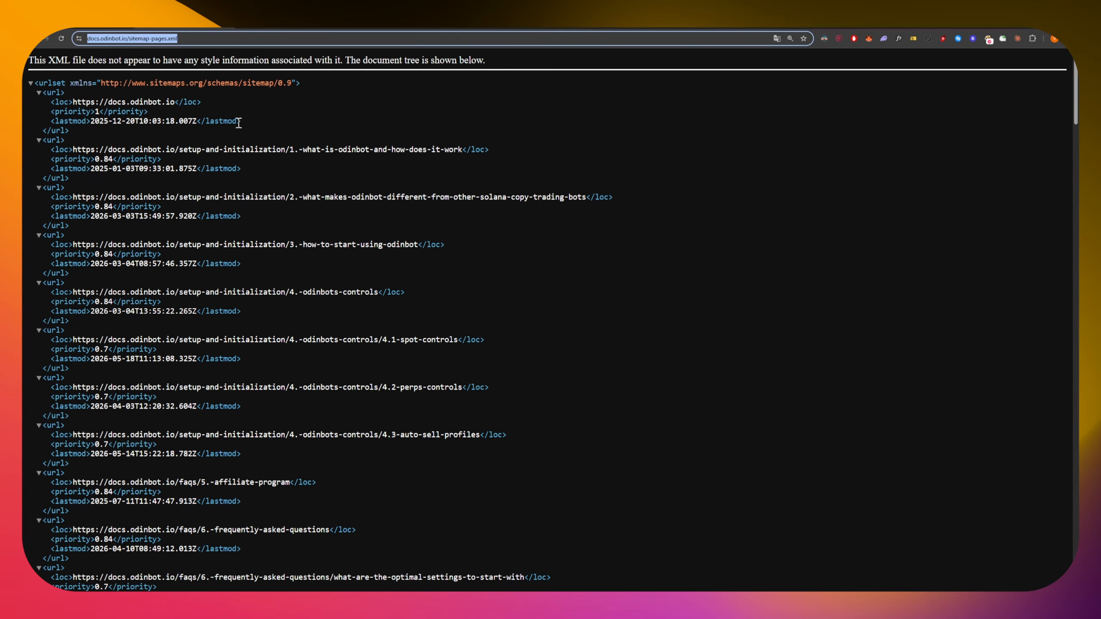
pyautogui.scroll(-20, 238, 123)
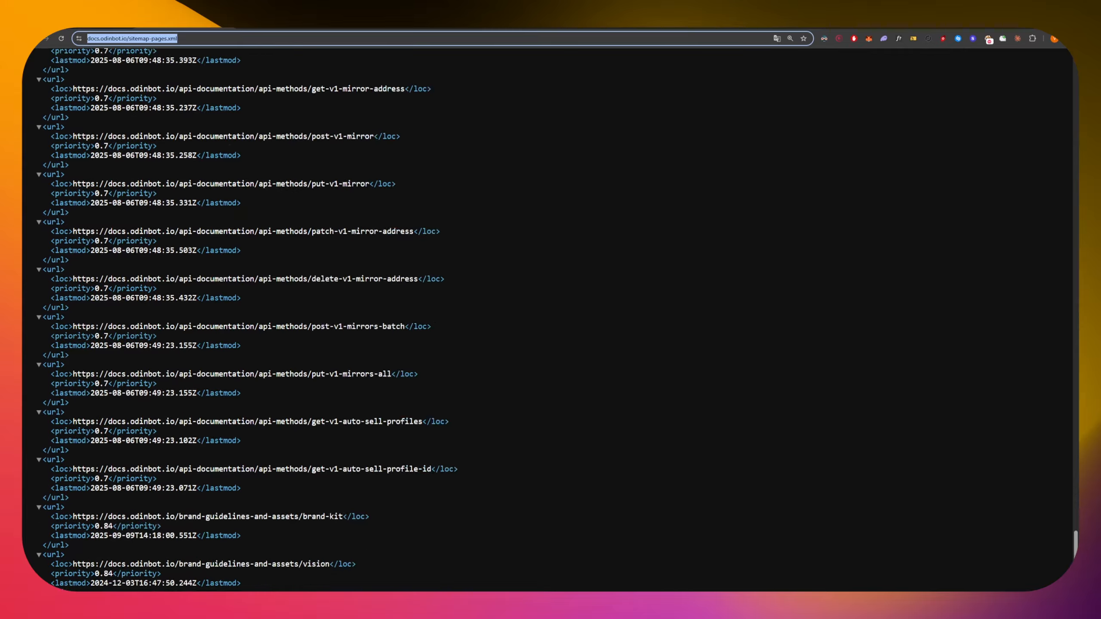
pyautogui.hotkey('ctrl', 'w')
pyautogui.click(347, 391)
pyautogui.scroll(-2, 422, 407)
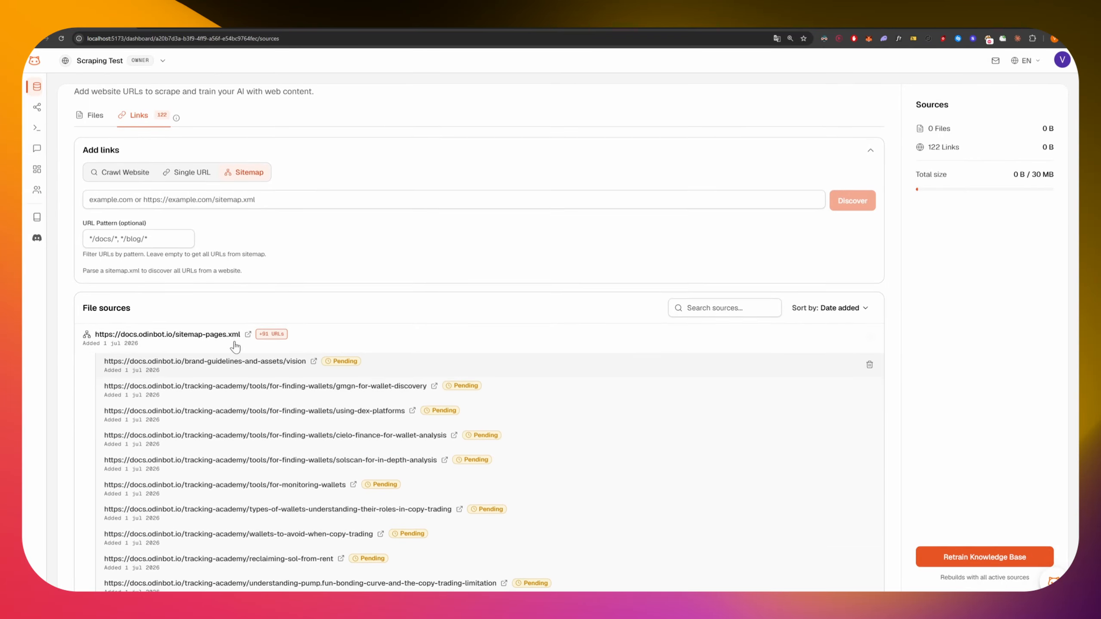
pyautogui.scroll(-10, 381, 343)
pyautogui.scroll(2, 423, 287)
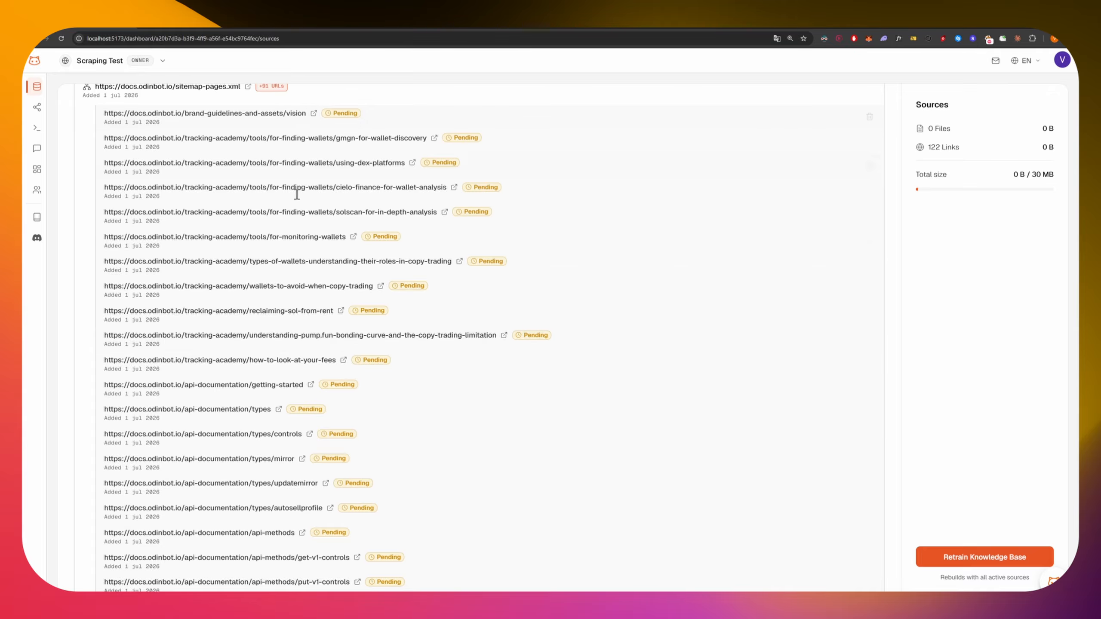
# Go back to the sitemap browser tab and examine the full sitemap-pages.xml address
pyautogui.click(186, 20)
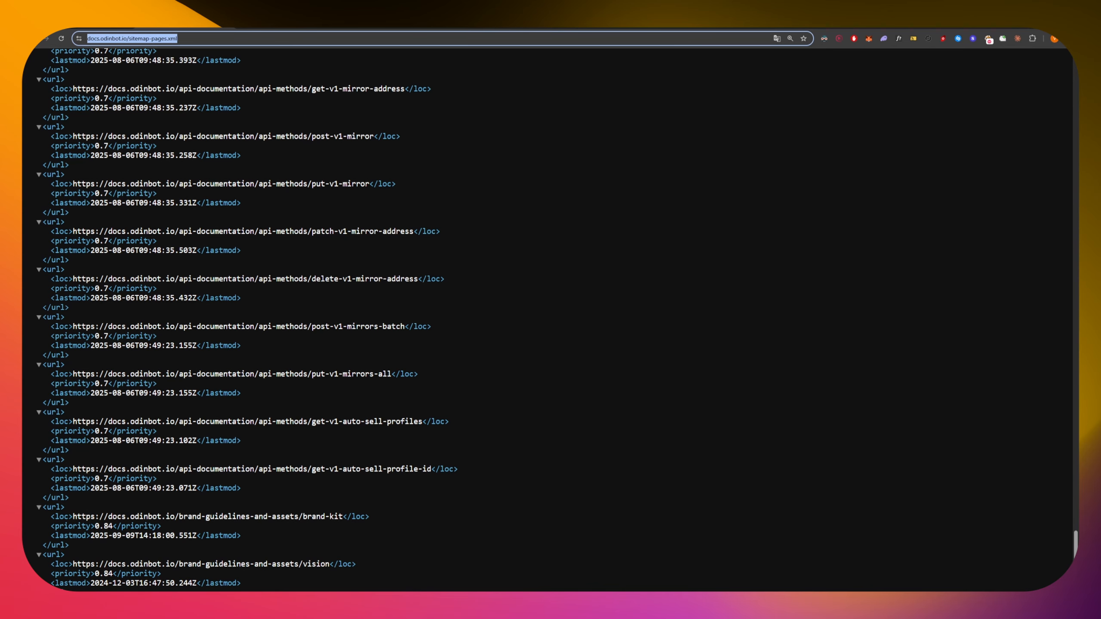
pyautogui.click(251, 182)
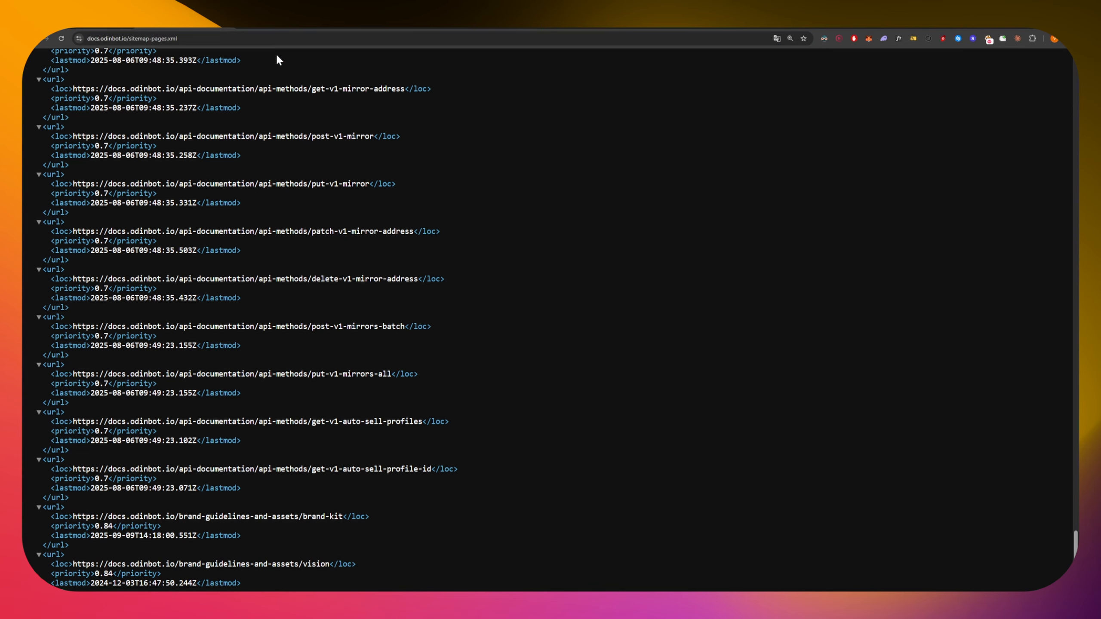
pyautogui.click(214, 39)
pyautogui.moveTo(214, 39); pyautogui.dragTo(130, 39)
pyautogui.click(255, 38)
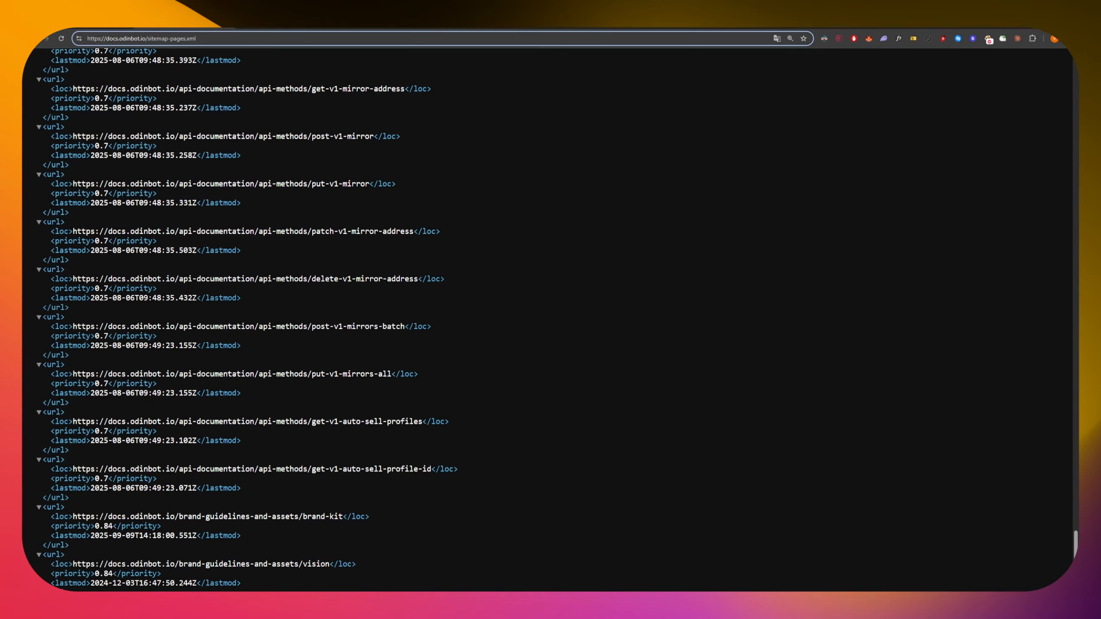
# Return to the Sources page and switch the link adding mode to Crawl Website
pyautogui.click(108, 29)
pyautogui.scroll(6, 131, 112)
pyautogui.click(122, 215)
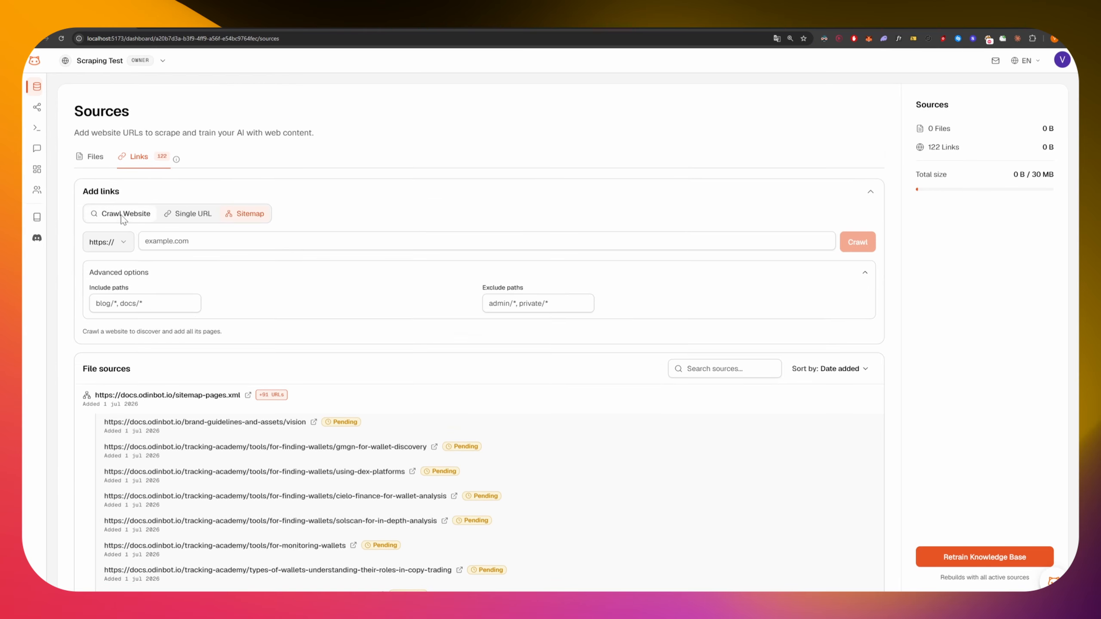
# Switch the link adding mode to Sitemap and examine the optional URL Pattern setting
pyautogui.click(246, 217)
pyautogui.click(89, 280)
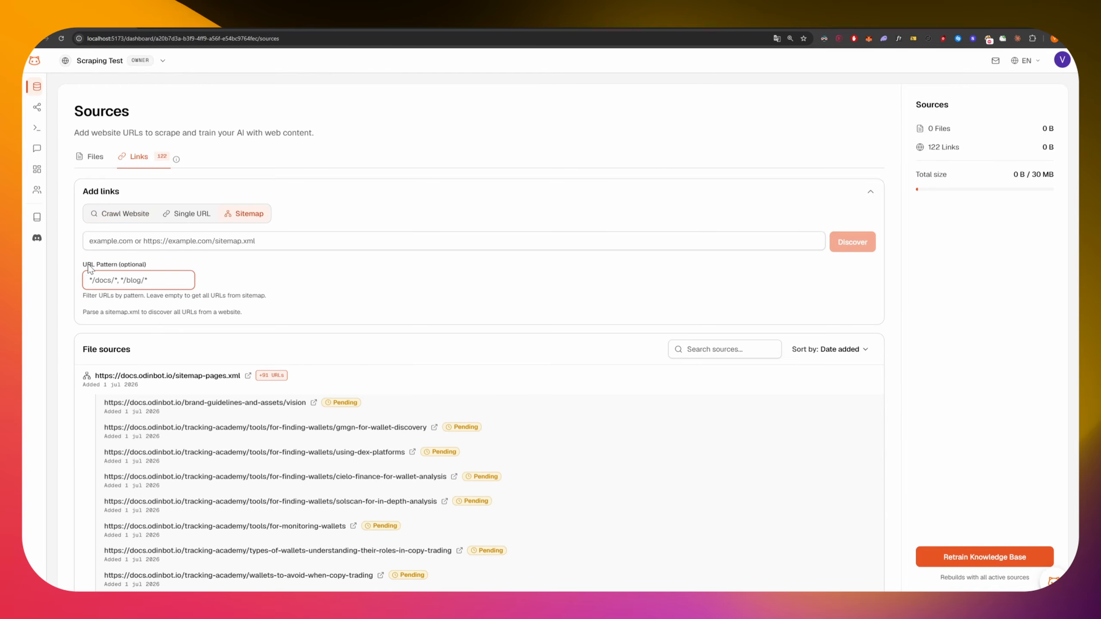
pyautogui.moveTo(88, 264); pyautogui.dragTo(149, 265)
pyautogui.click(138, 280)
pyautogui.click(580, 378)
pyautogui.click(581, 378)
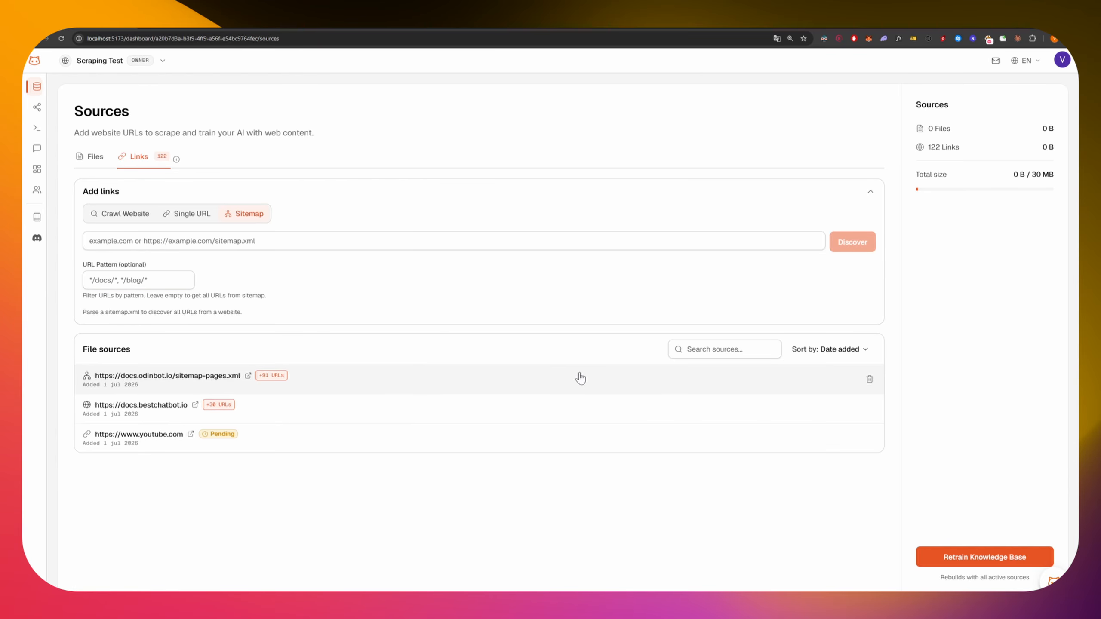
pyautogui.click(496, 417)
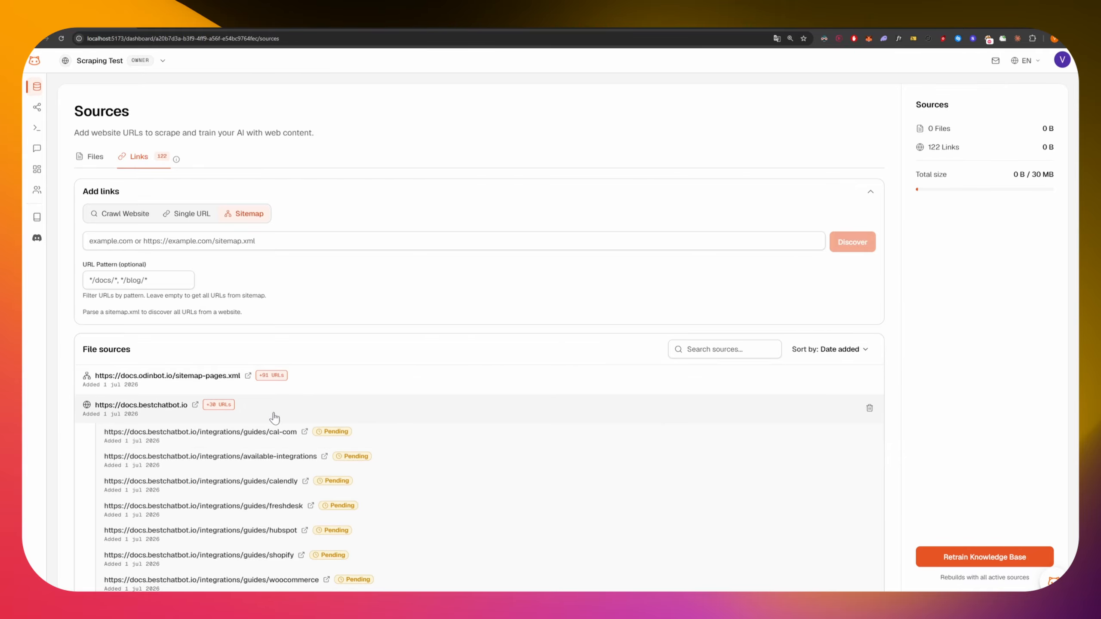
pyautogui.click(366, 414)
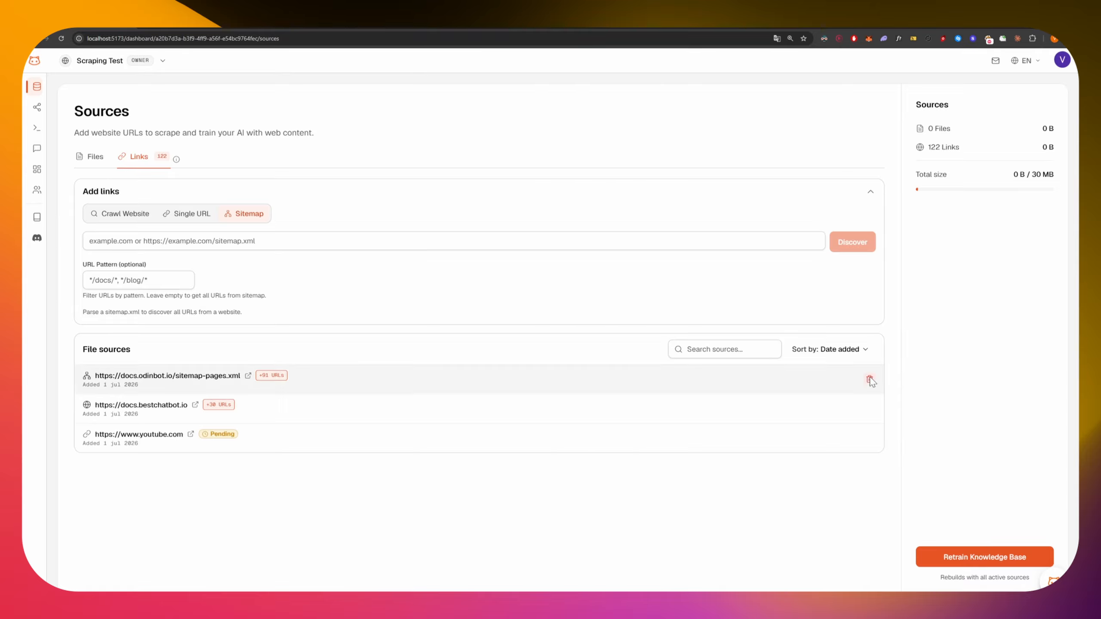
pyautogui.click(869, 379)
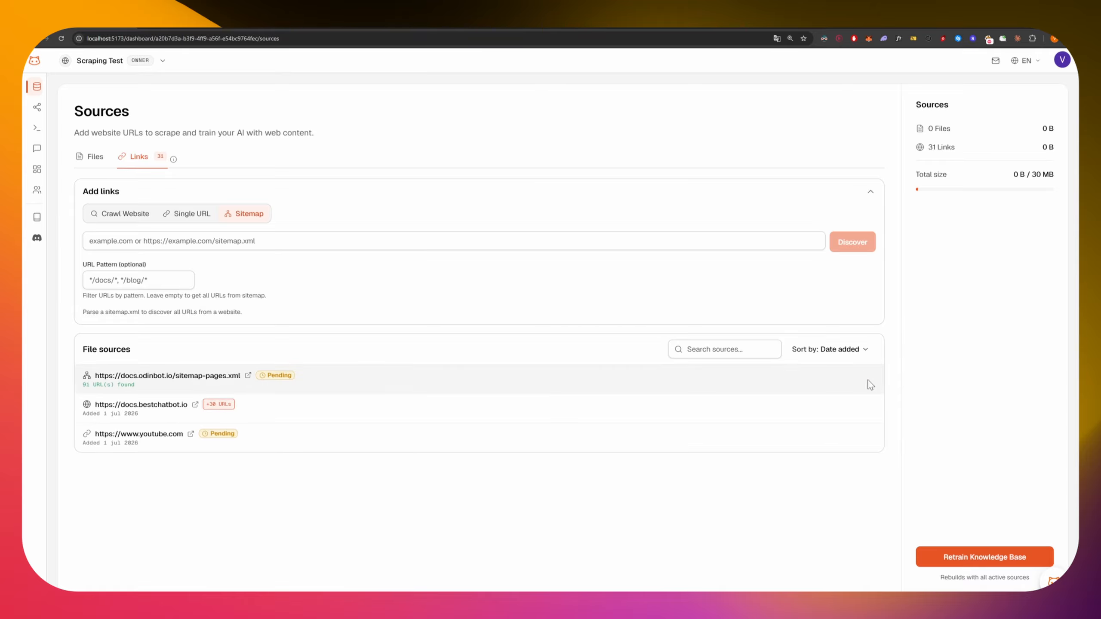
pyautogui.click(869, 408)
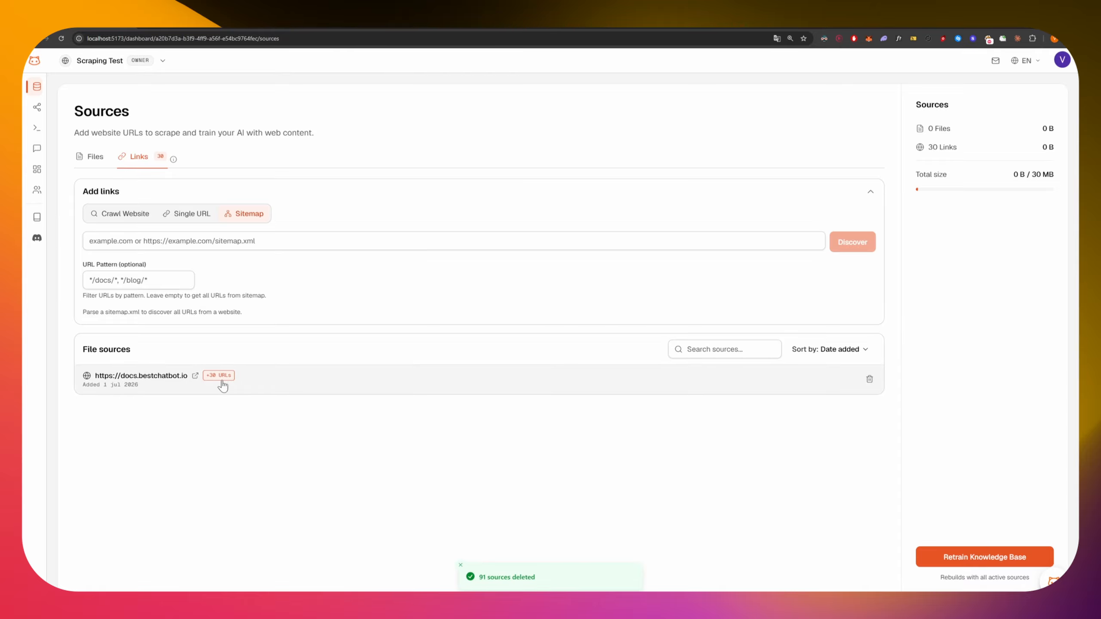
# Expand the page list of docs.bestchatbot.io and retrain the knowledge base on it
pyautogui.click(308, 384)
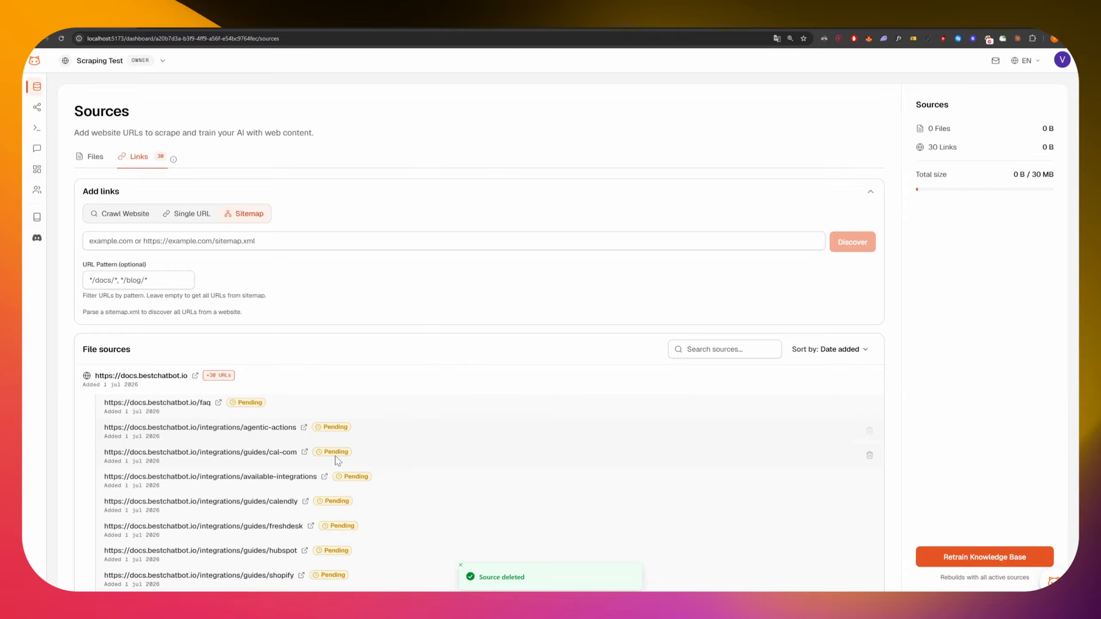
pyautogui.click(961, 559)
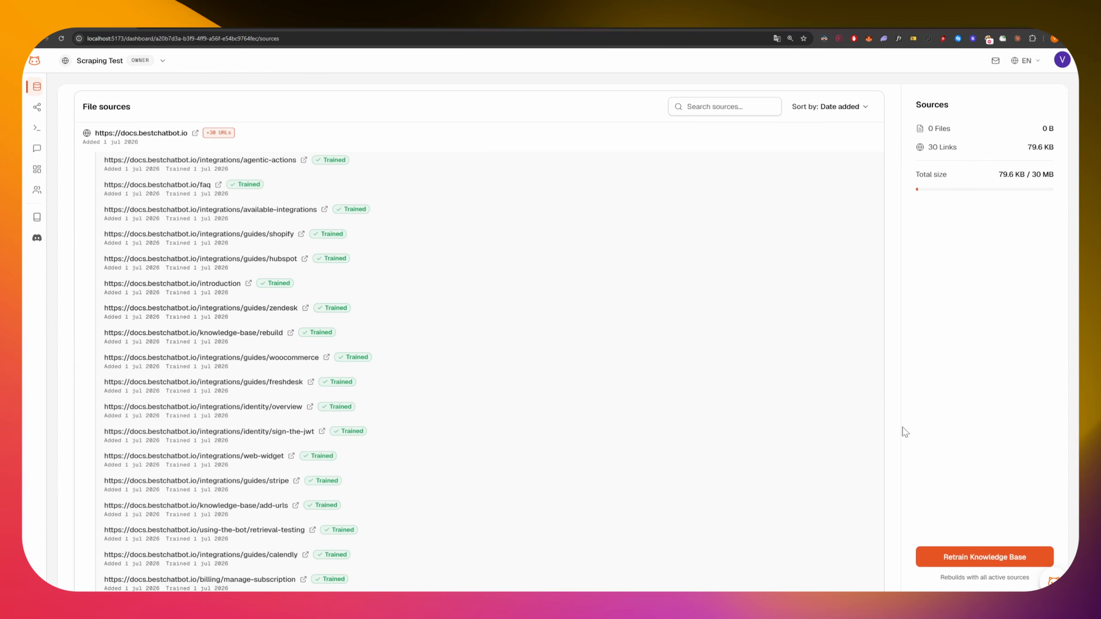
pyautogui.scroll(5, 611, 295)
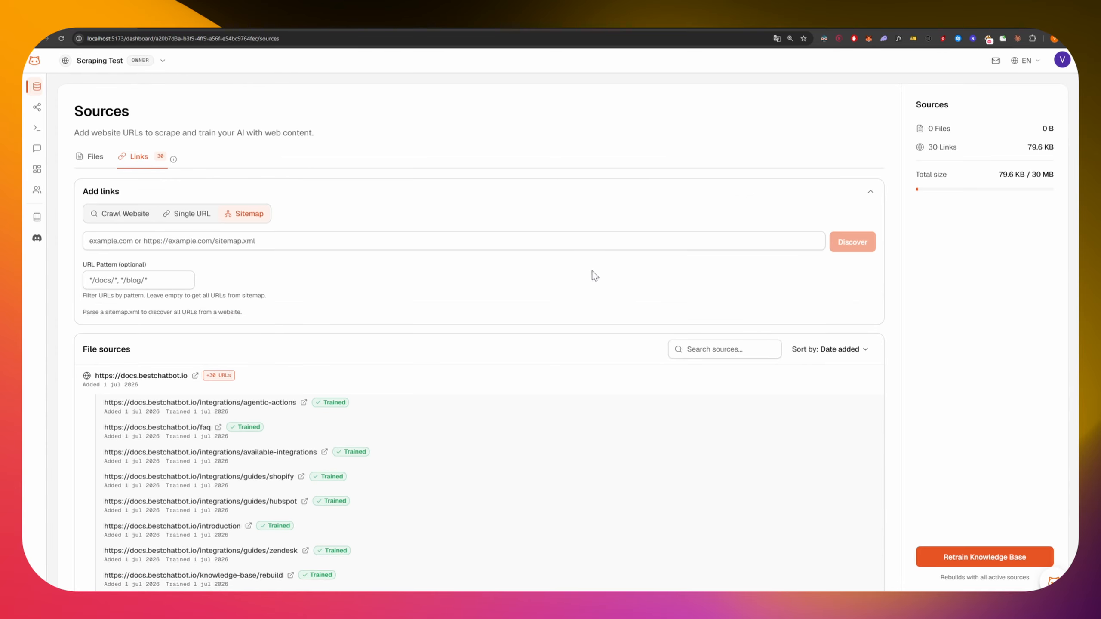
pyautogui.scroll(-1, 594, 275)
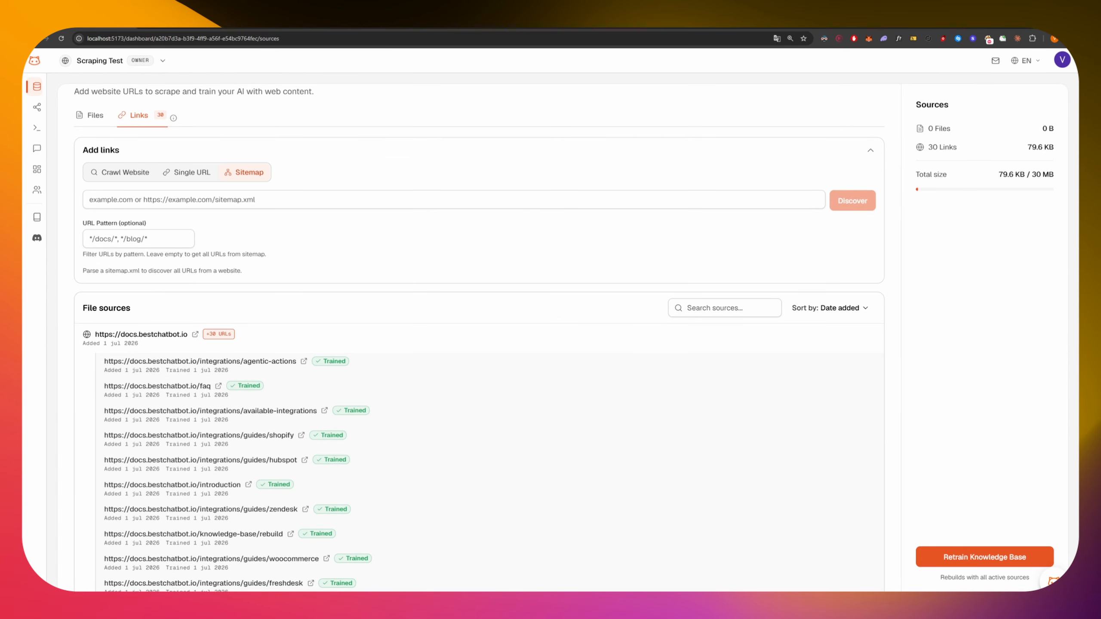
# Delete the integrations/agentic-actions and faq pages from the docs.bestchatbot.io source and restore both
pyautogui.click(863, 366)
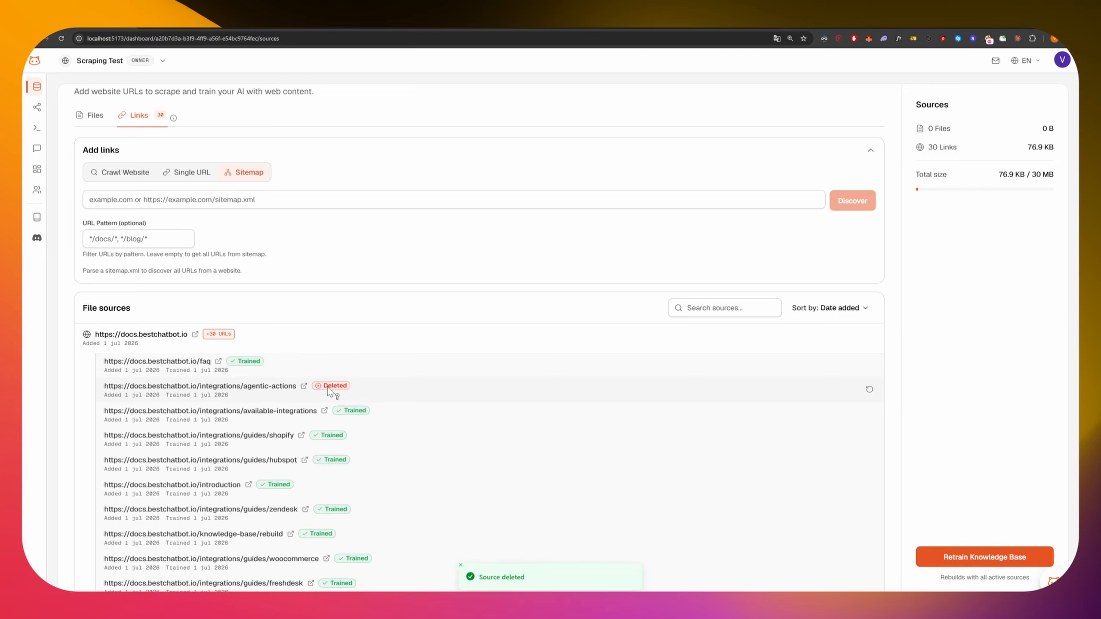
pyautogui.moveTo(329, 388)
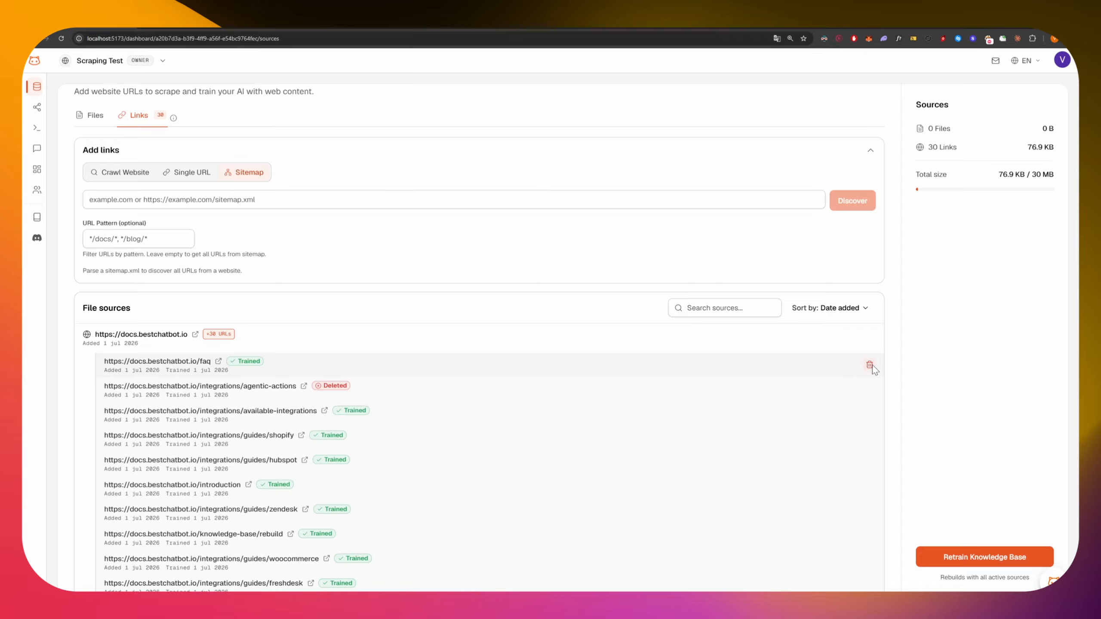
pyautogui.click(870, 365)
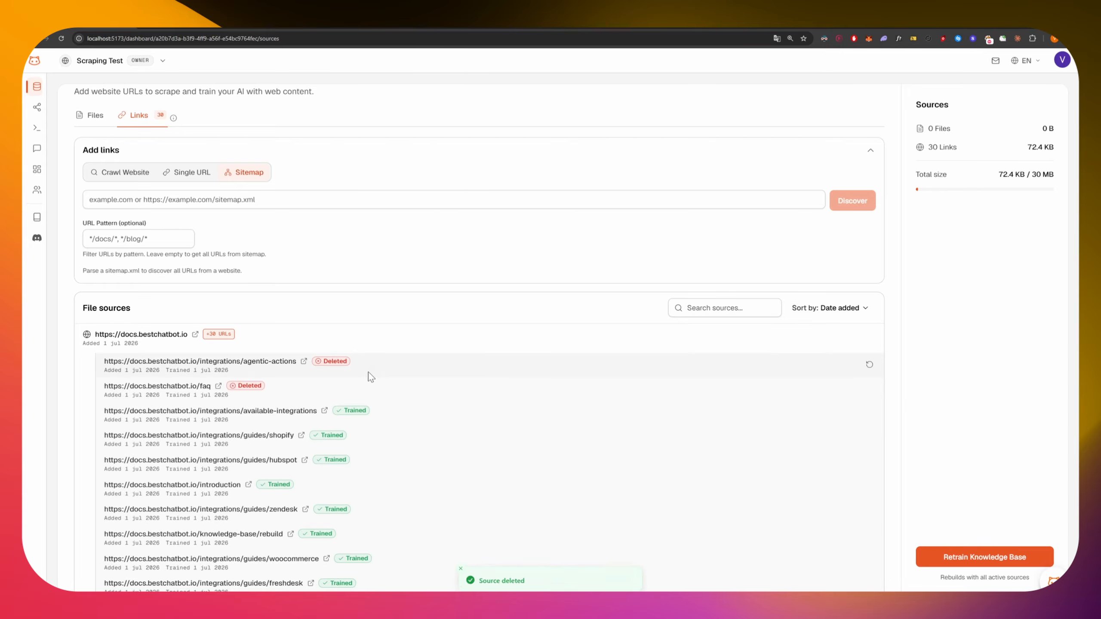
pyautogui.click(869, 365)
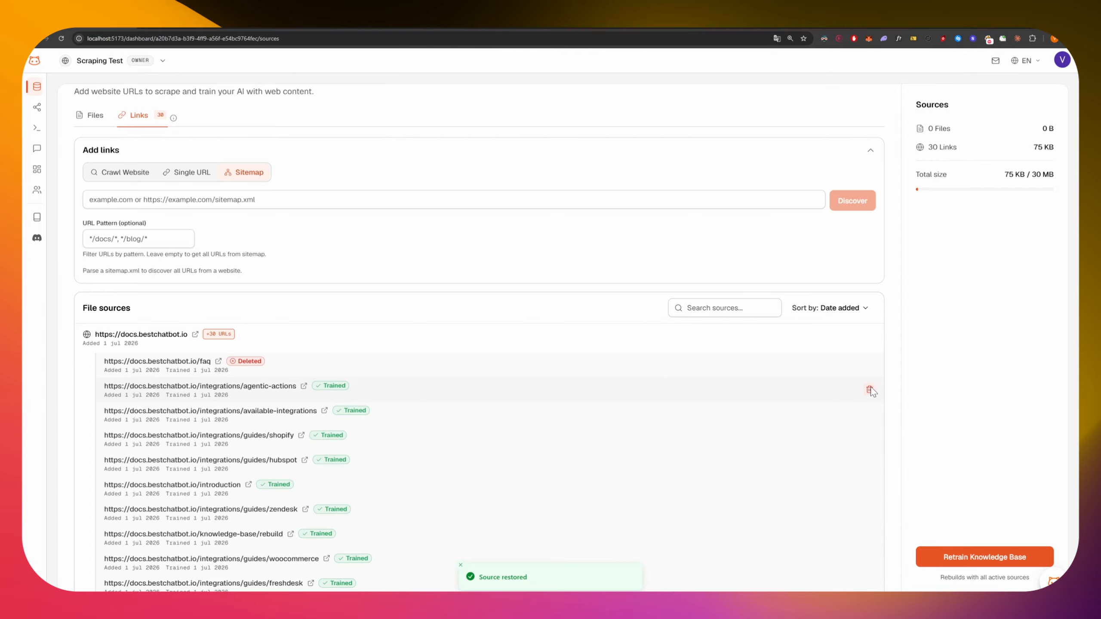
pyautogui.click(869, 365)
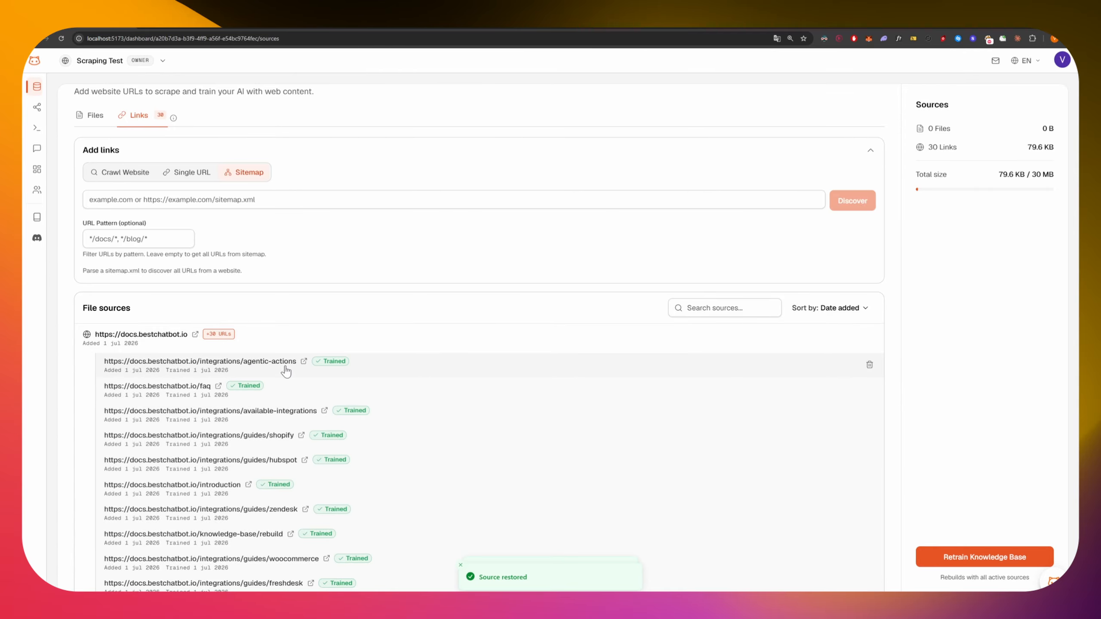
# Open the integrations/available-integrations page from the source list and read its table of integrations
pyautogui.scroll(-10, 303, 365)
pyautogui.scroll(8, 416, 356)
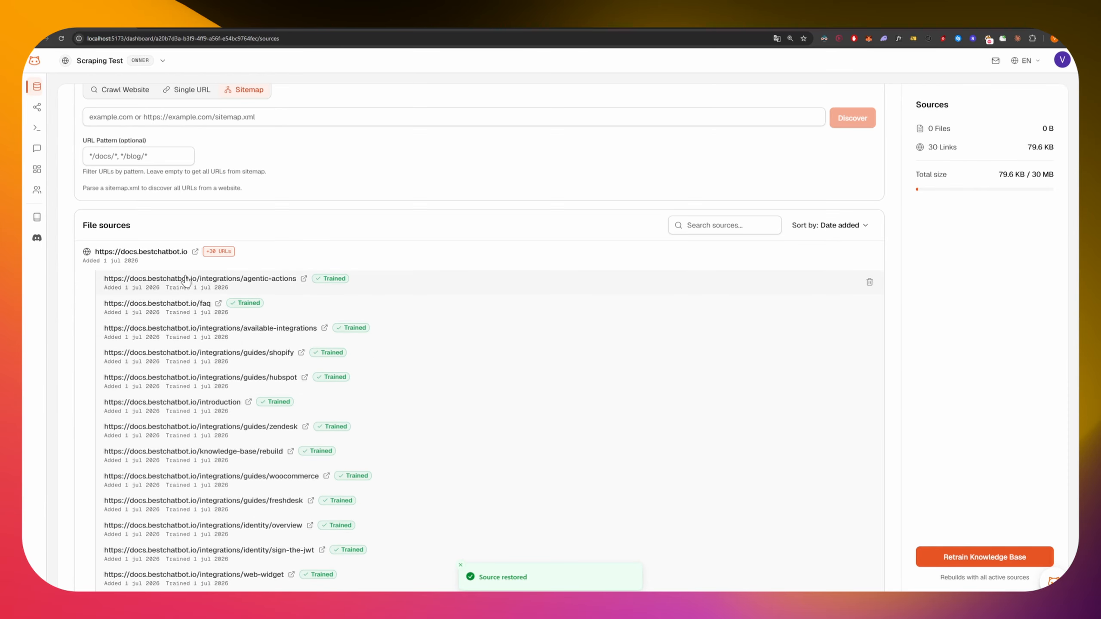
pyautogui.click(324, 328)
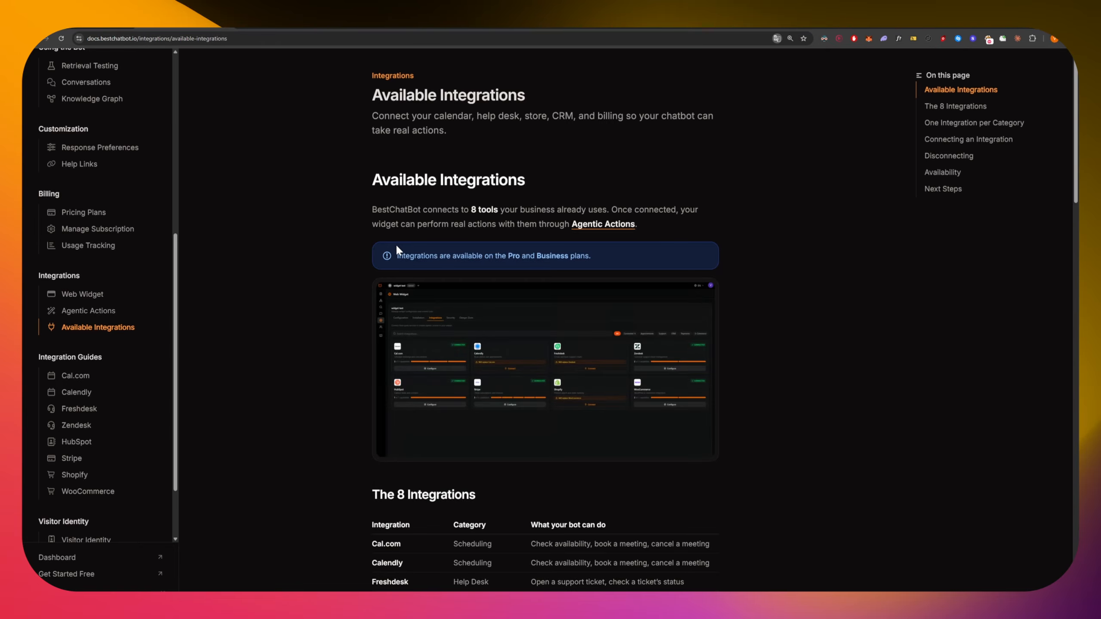
pyautogui.scroll(-7, 397, 247)
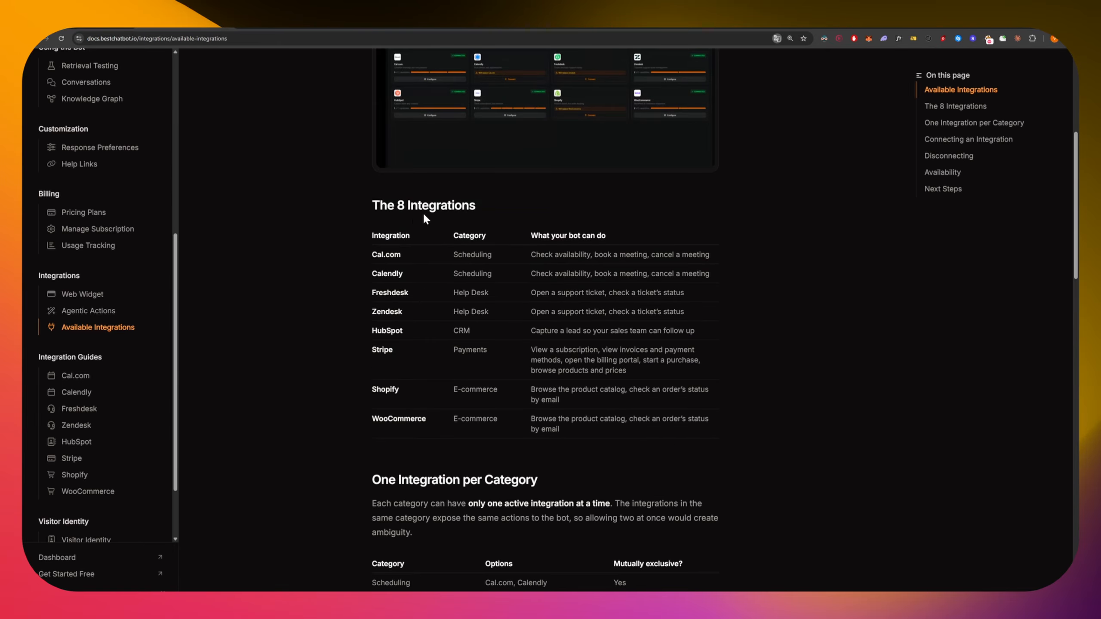
# Return to the chatbot dashboard tab and open the Playground
pyautogui.click(94, 22)
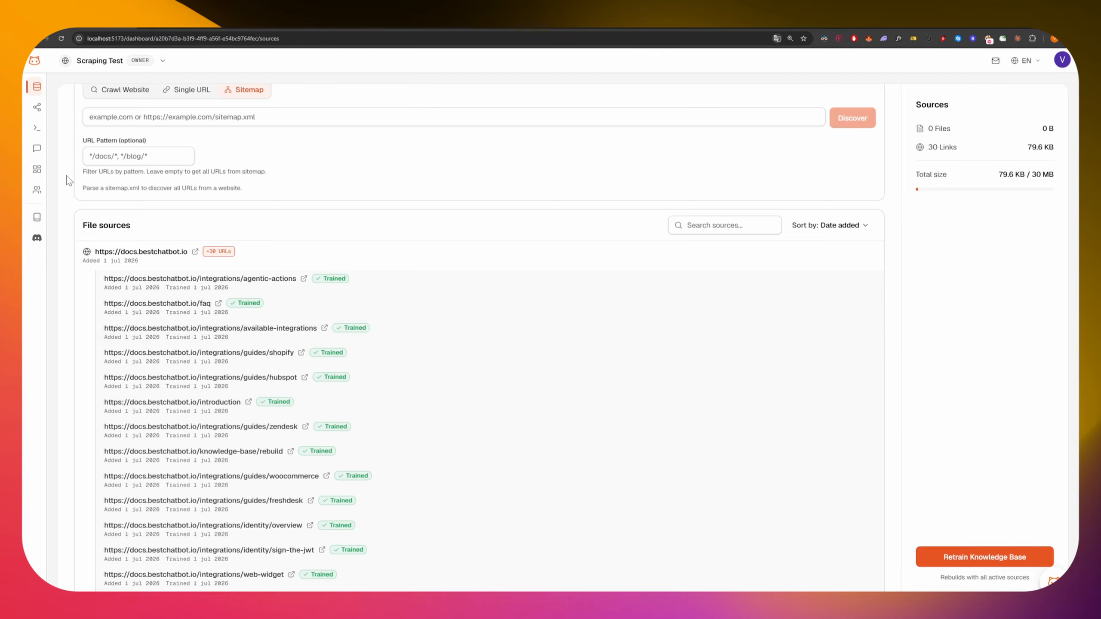
pyautogui.click(40, 133)
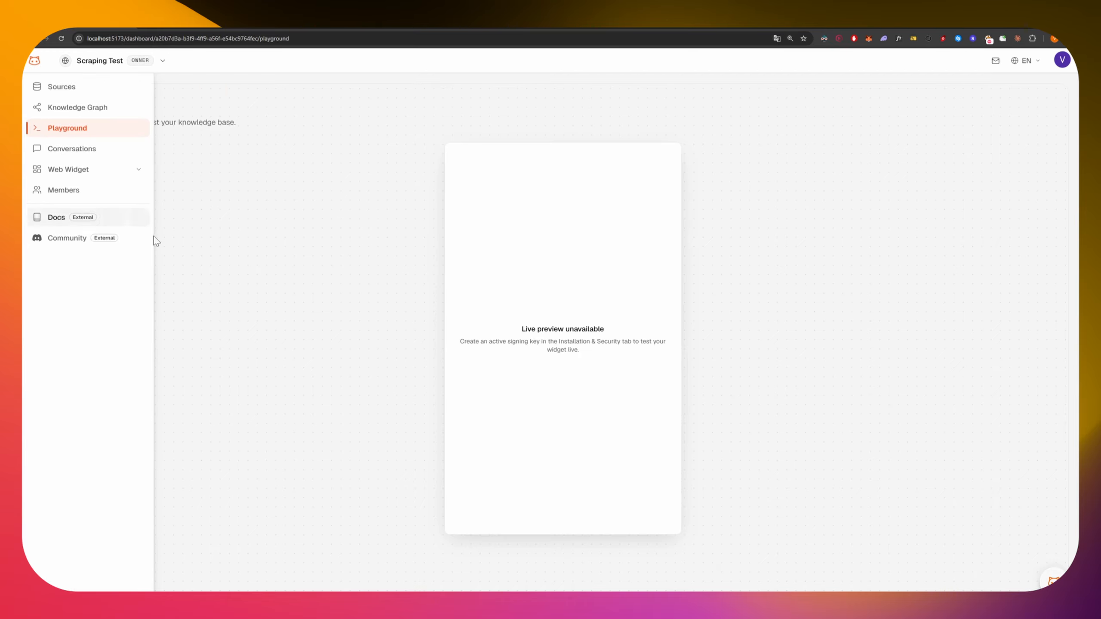
pyautogui.moveTo(49, 189)
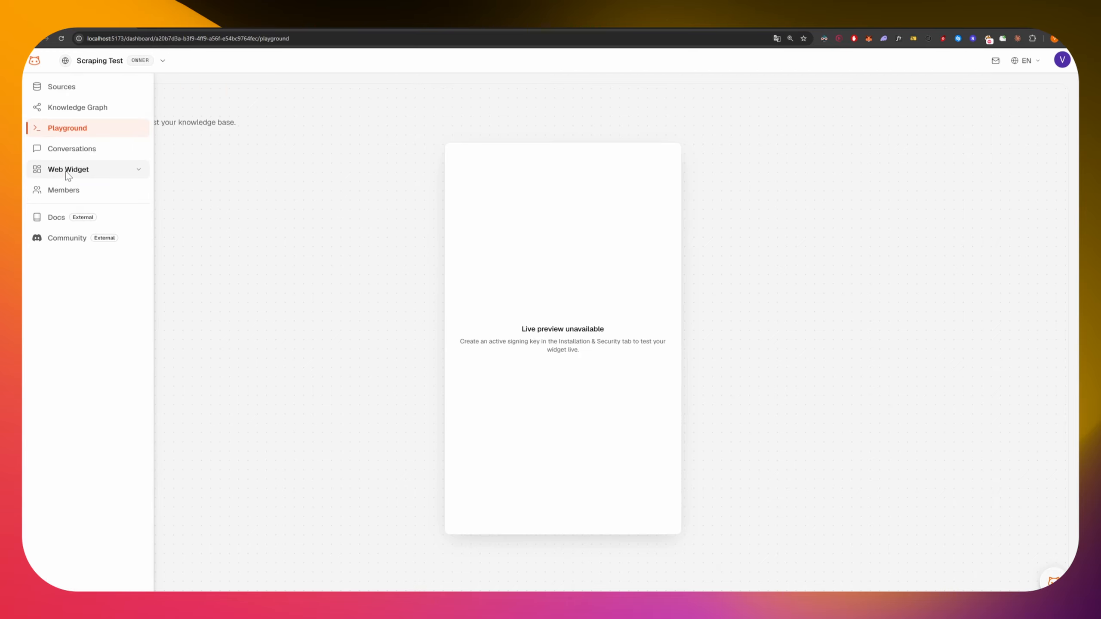
# Create an identity verification signing key in the web widget's Installation & Security settings
pyautogui.click(52, 168)
pyautogui.click(274, 143)
pyautogui.scroll(-4, 201, 484)
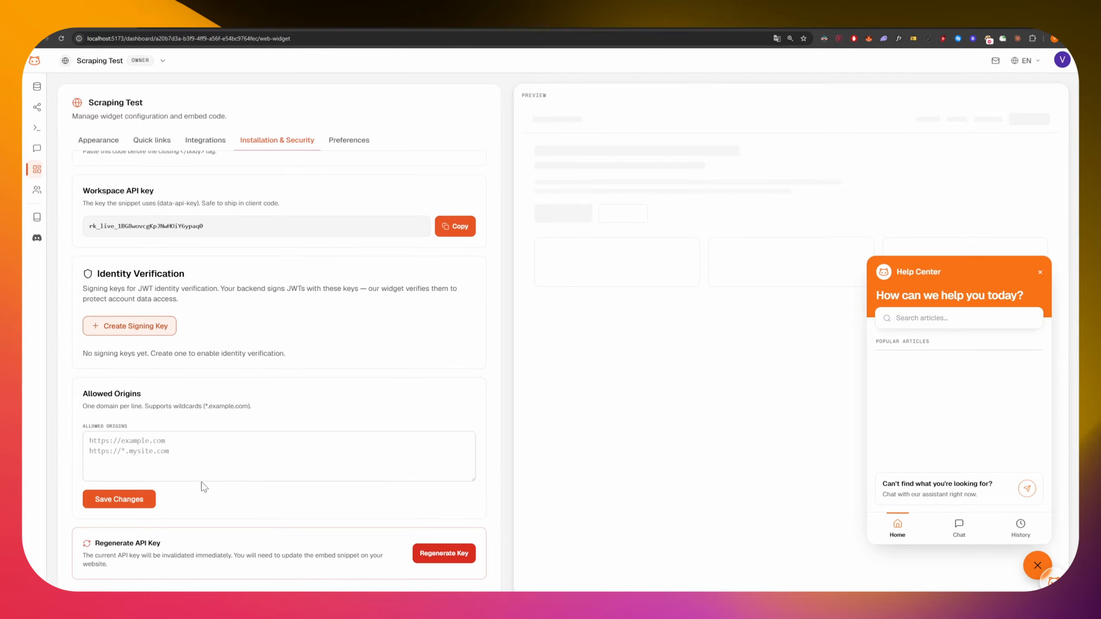
pyautogui.click(112, 325)
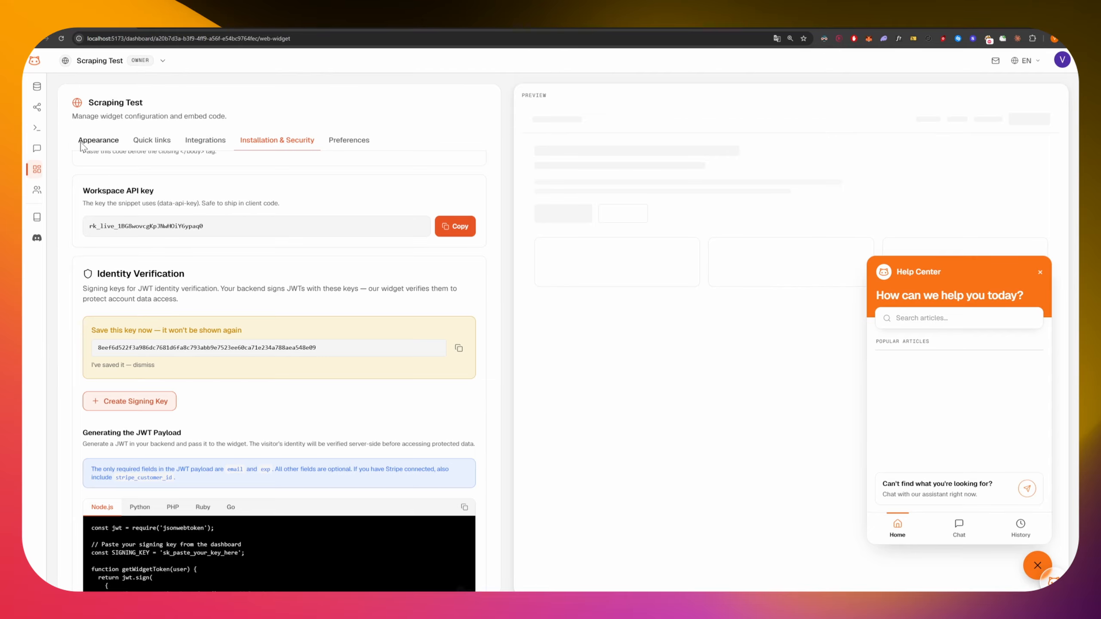
# Reopen the Playground, reload the page and begin a chat message in the live preview
pyautogui.click(40, 130)
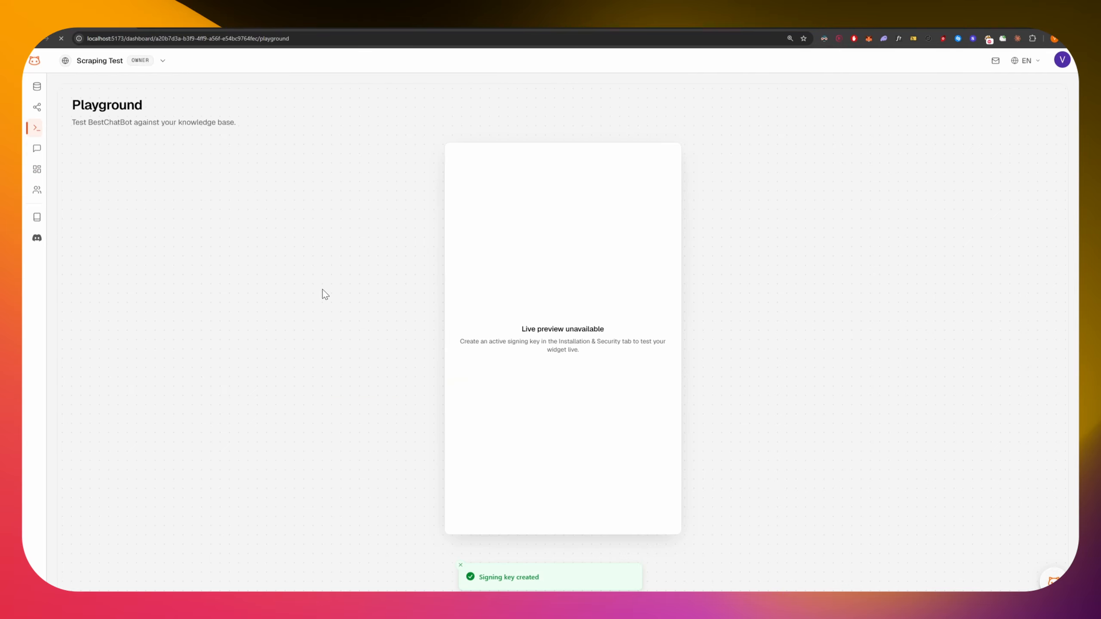
pyautogui.press('super+r')
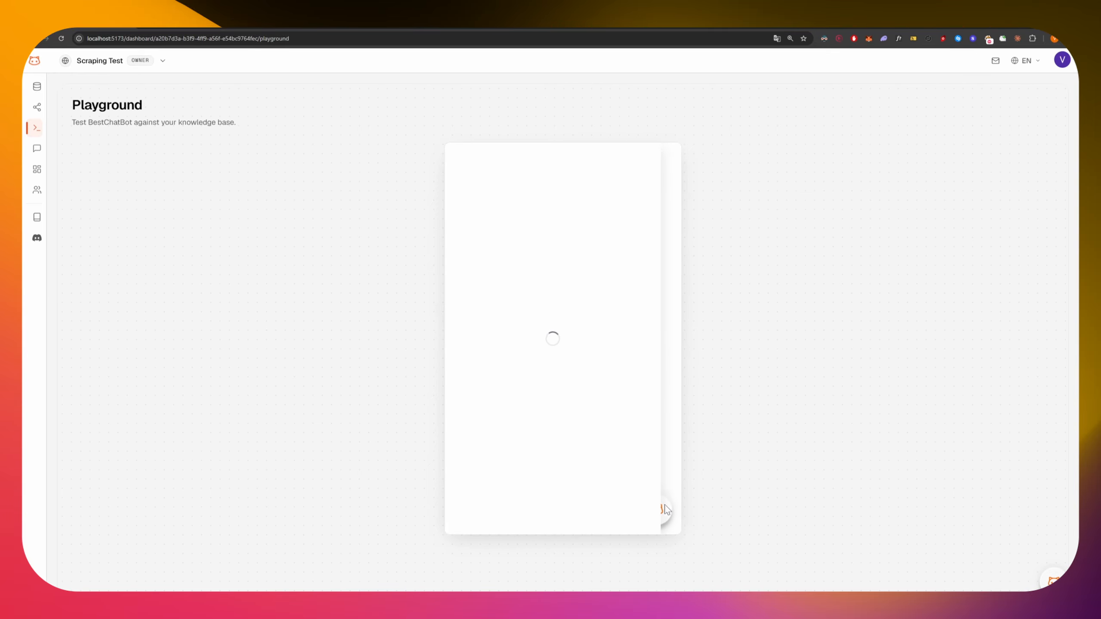
pyautogui.click(552, 517)
pyautogui.click(540, 484)
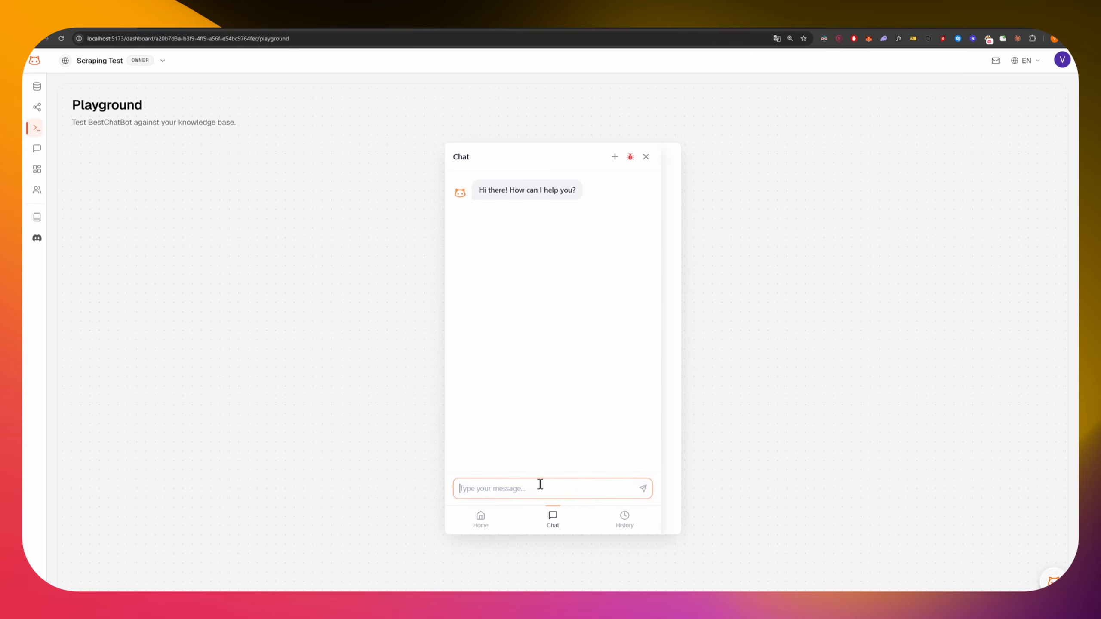
# Ask the chatbot "What agentic integrations are available in bestchatbot?" and compare its answer with the documentation's integrations table
pyautogui.write('What integrations are available in bestchatbot?')
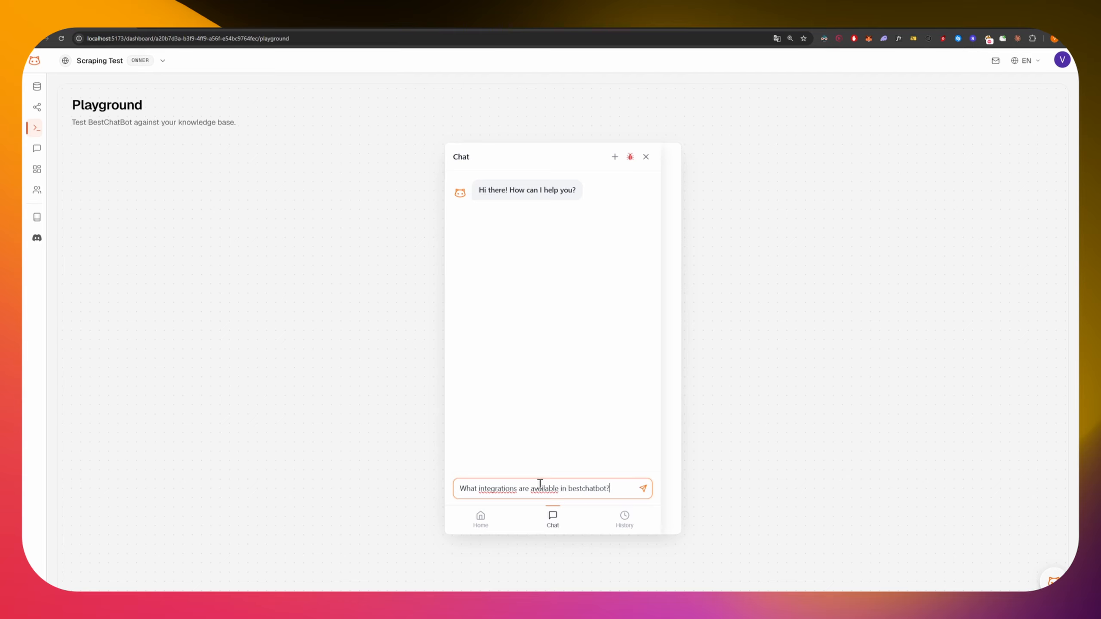
pyautogui.click(479, 488)
pyautogui.write('agentic')
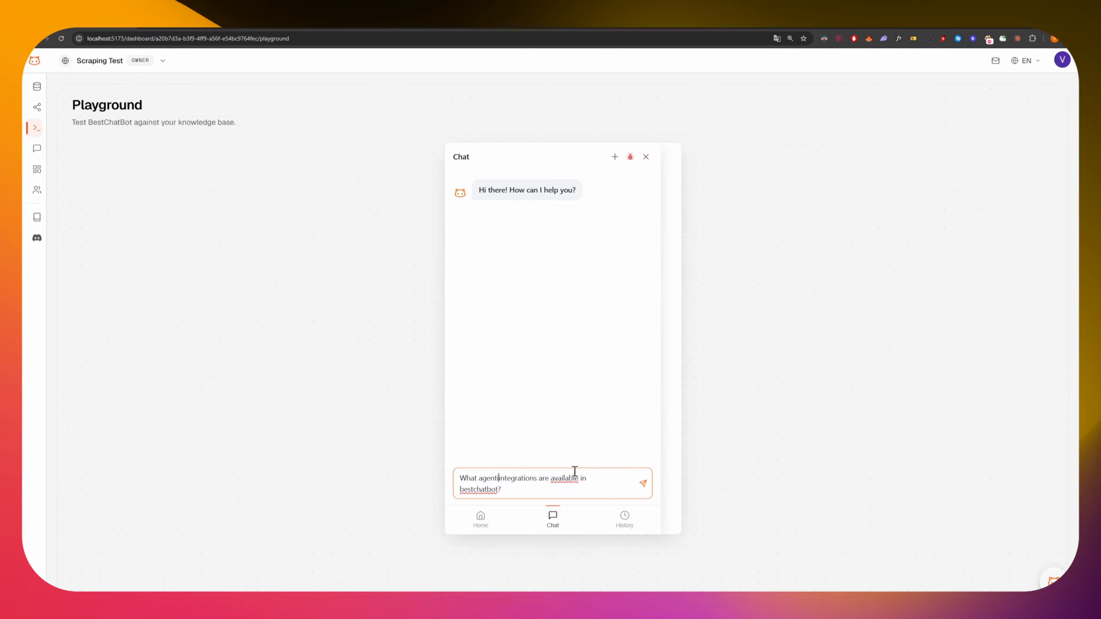
pyautogui.press('Return')
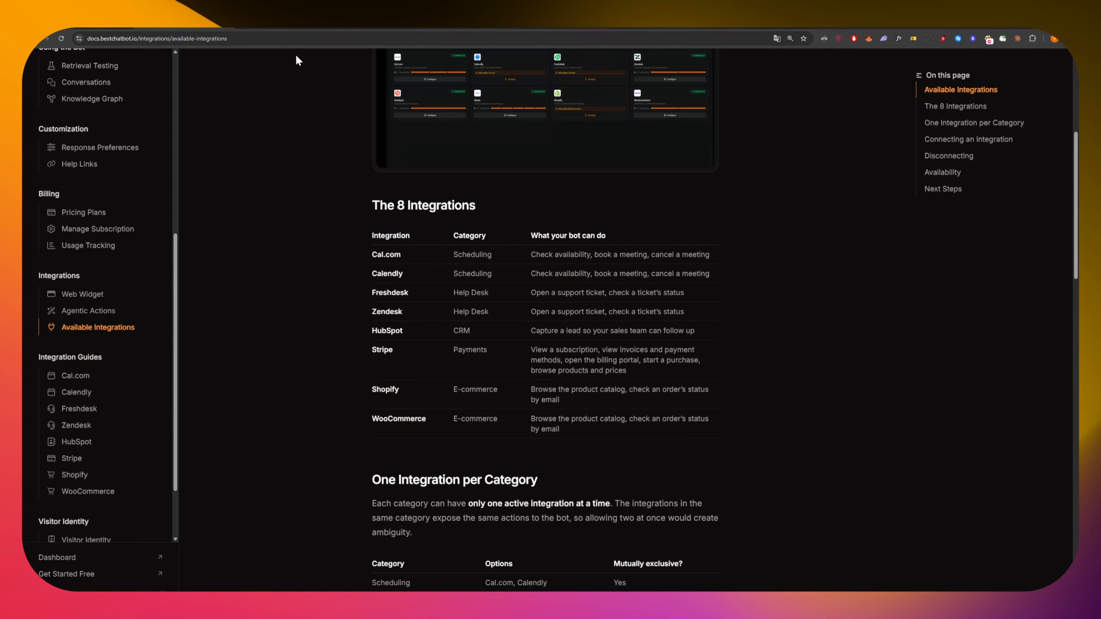
pyautogui.scroll(1, 367, 235)
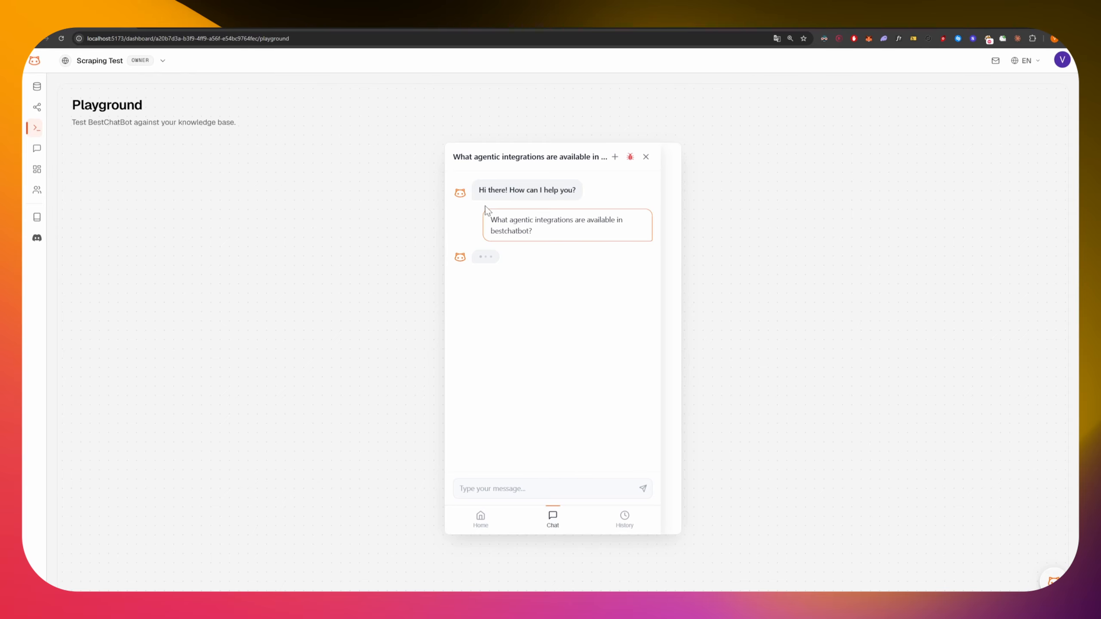
pyautogui.moveTo(525, 190); pyautogui.dragTo(595, 191)
# Ask the chatbot "Who made bestchatbot?" in the same conversation
pyautogui.click(537, 490)
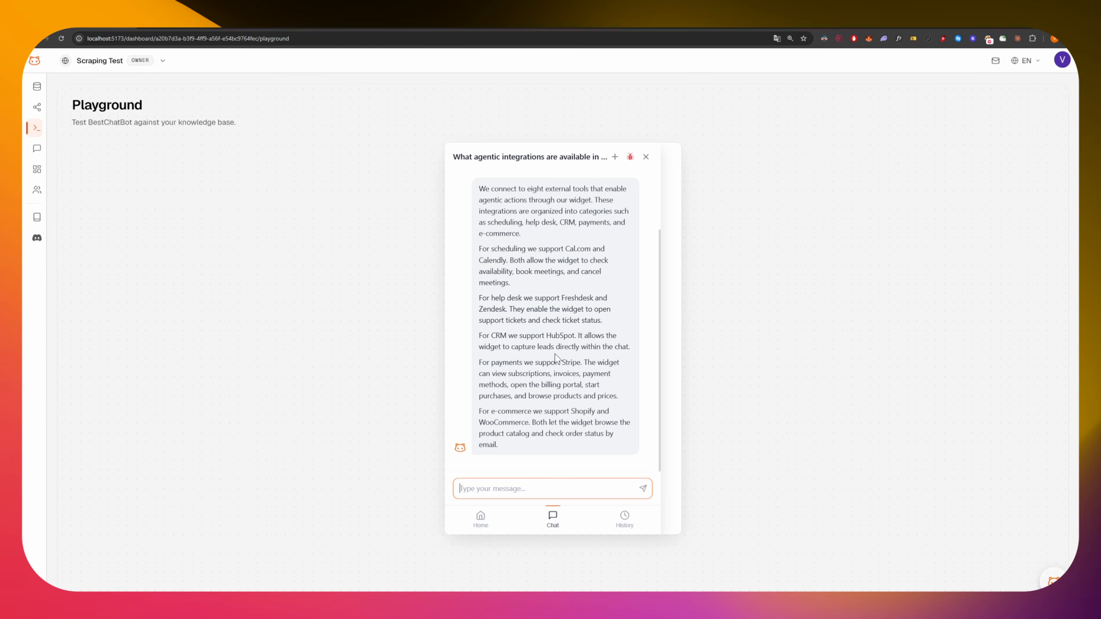
pyautogui.write('Who made bestchatbot?')
pyautogui.press('Return')
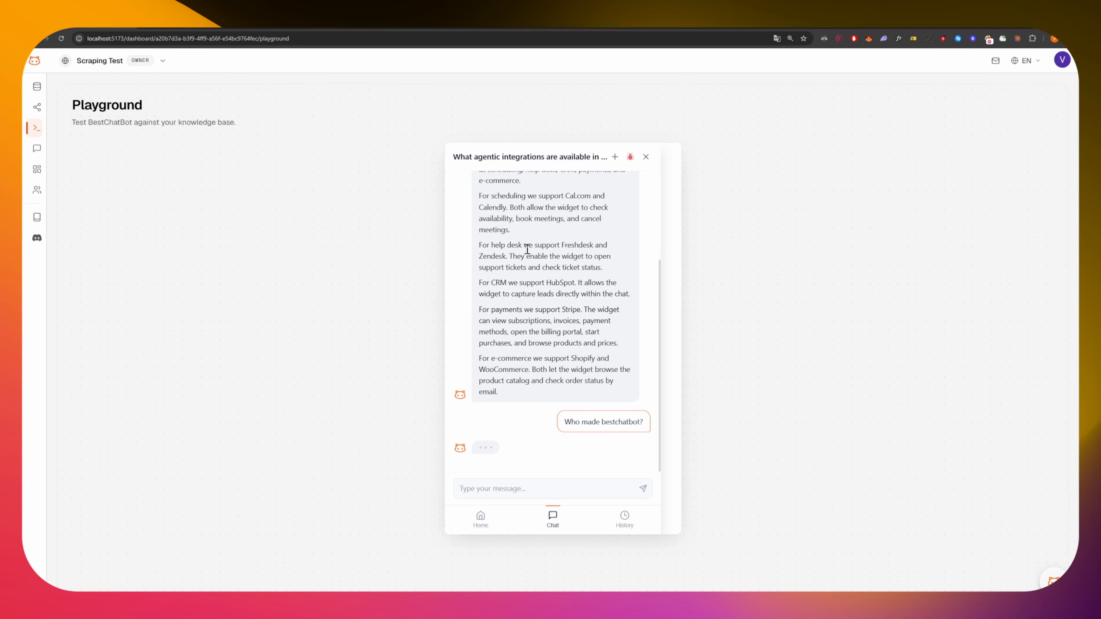
# Examine the chatbot's answer to the question about who made bestchatbot
pyautogui.tripleClick(610, 424)
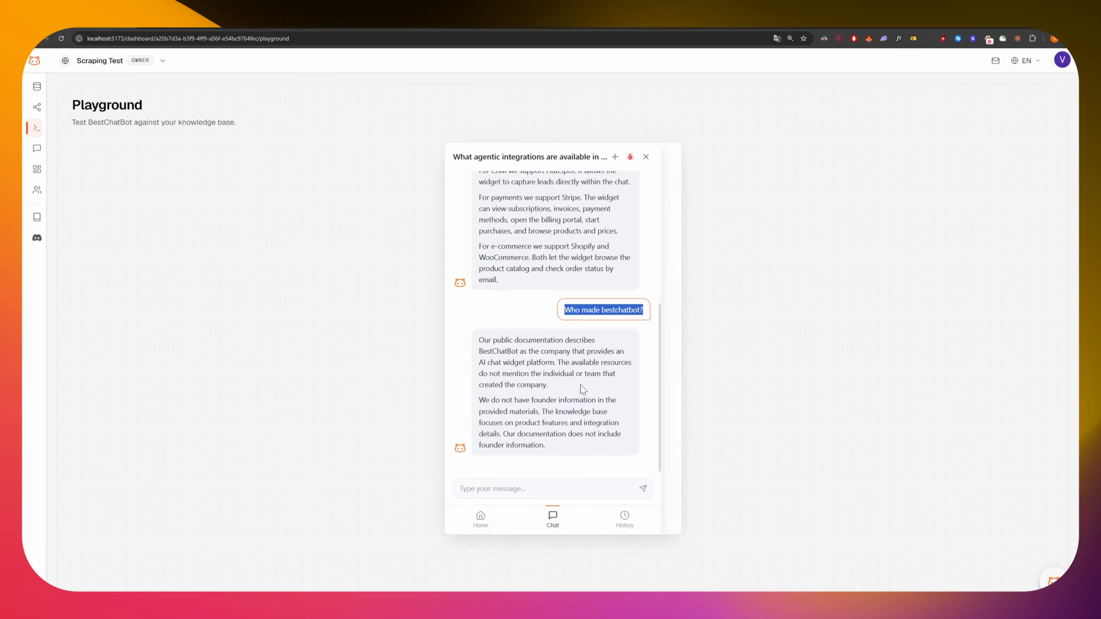
pyautogui.click(583, 390)
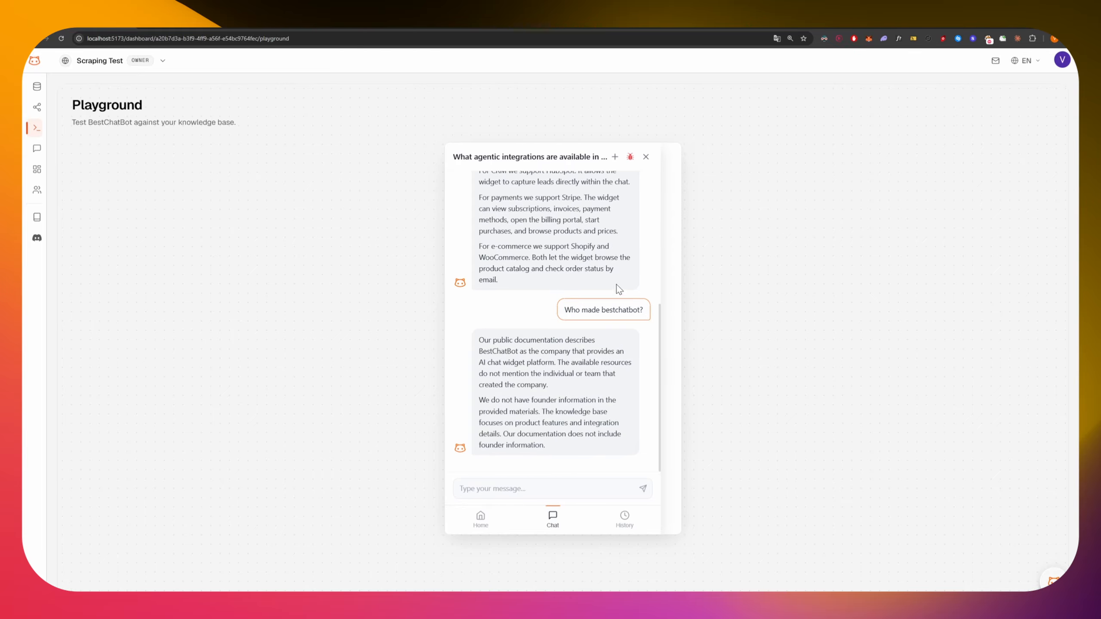
pyautogui.moveTo(479, 340); pyautogui.dragTo(640, 355)
pyautogui.click(580, 362)
pyautogui.moveTo(478, 401); pyautogui.dragTo(597, 401)
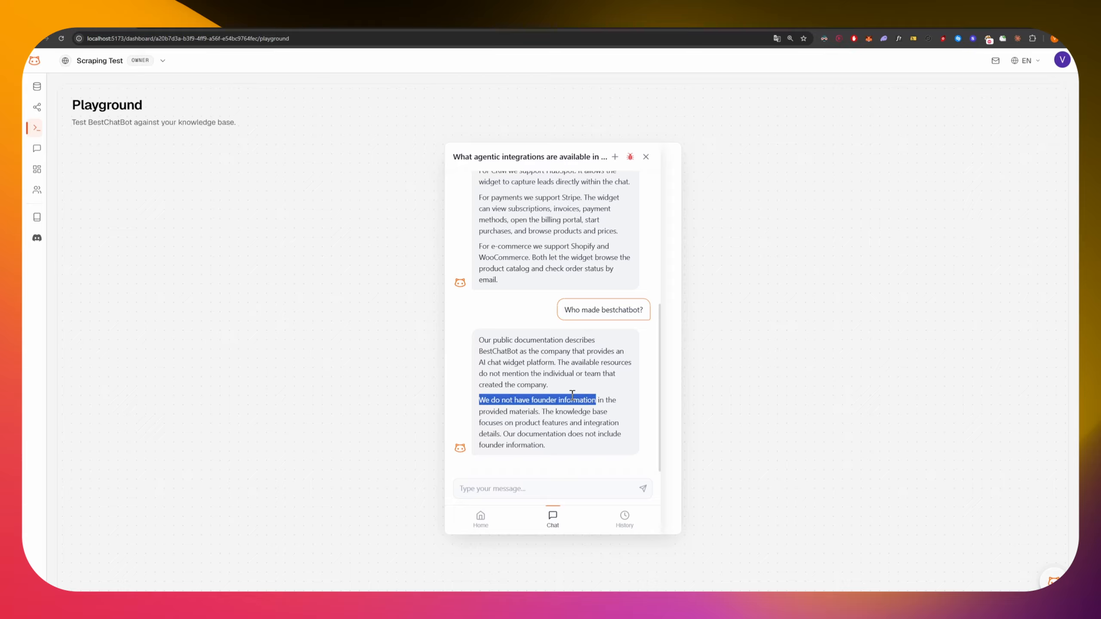
# Open the Knowledge Graph and examine the entities and relationships clustered around the central BestChatBot node
pyautogui.click(572, 390)
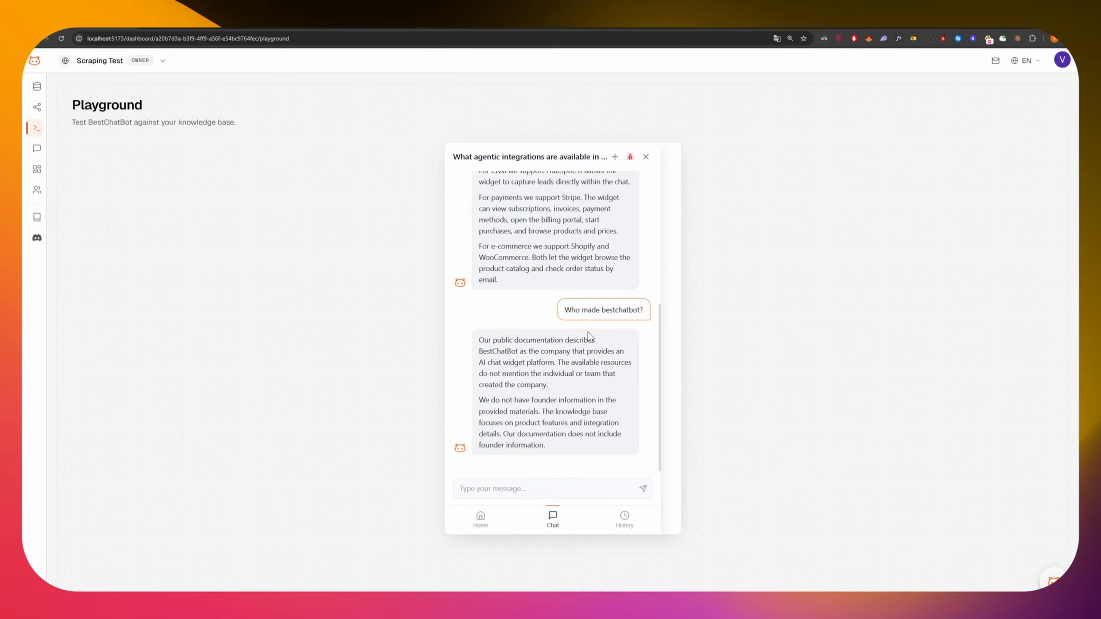
pyautogui.moveTo(39, 91)
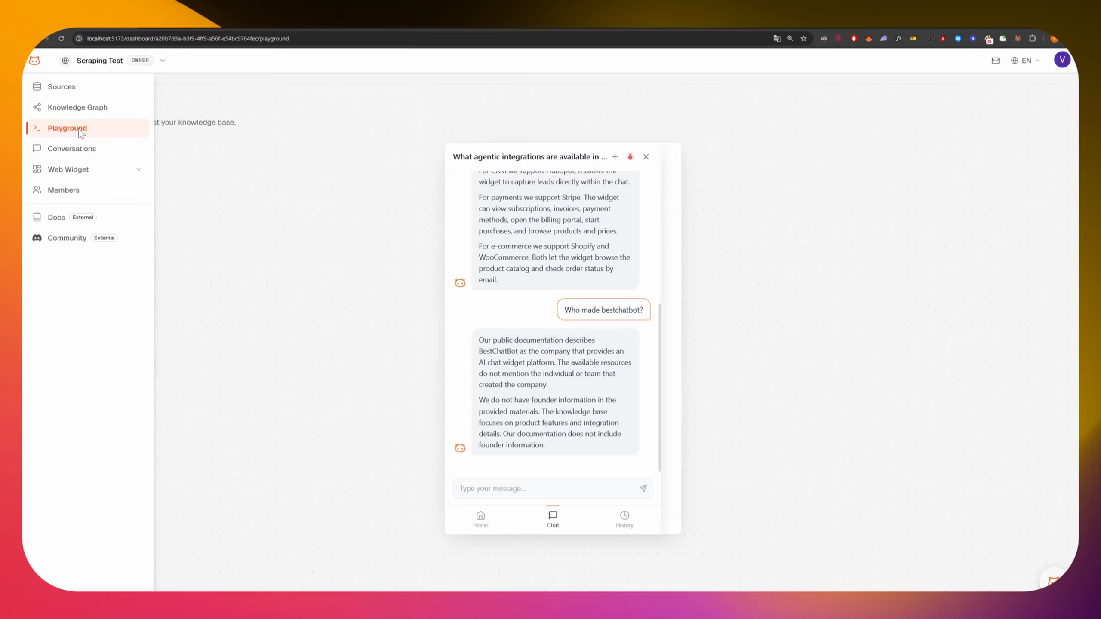
pyautogui.click(92, 112)
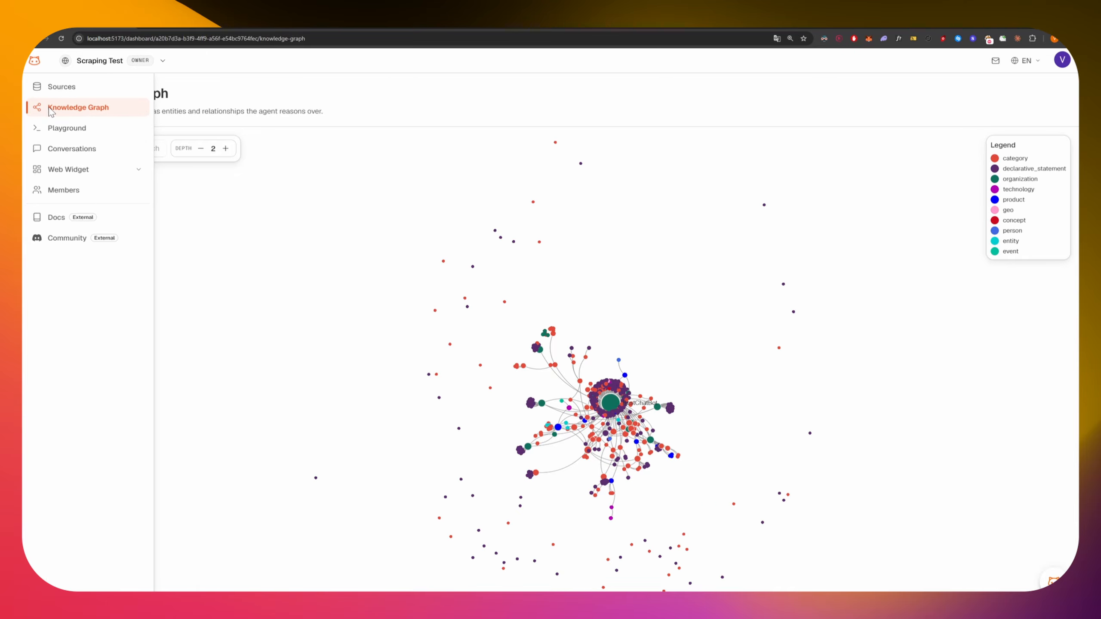
pyautogui.click(67, 149)
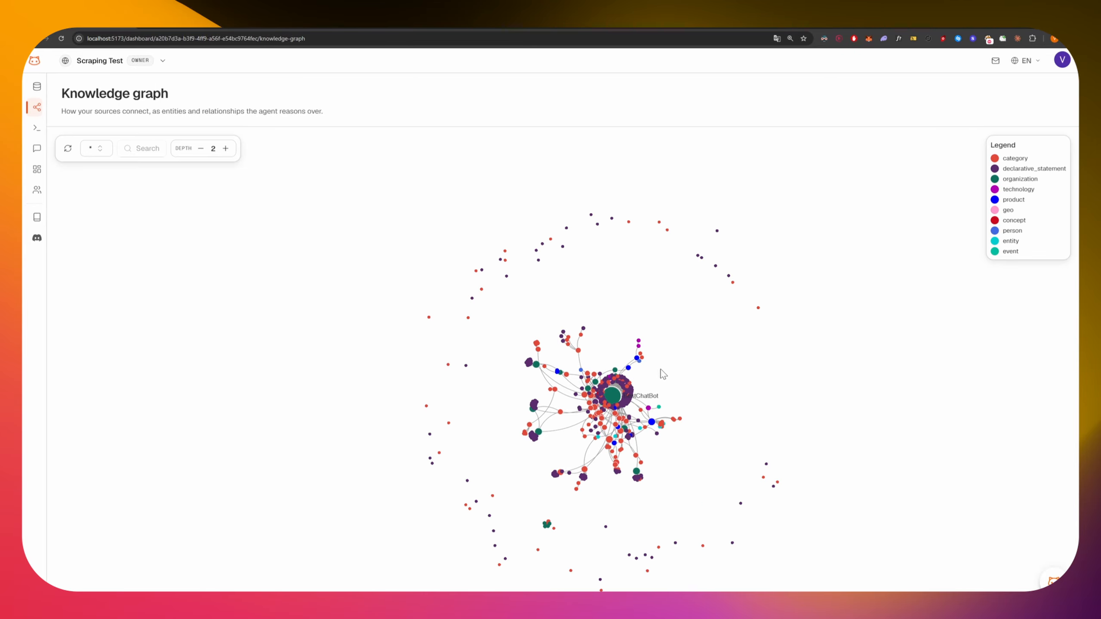
pyautogui.scroll(10, 647, 399)
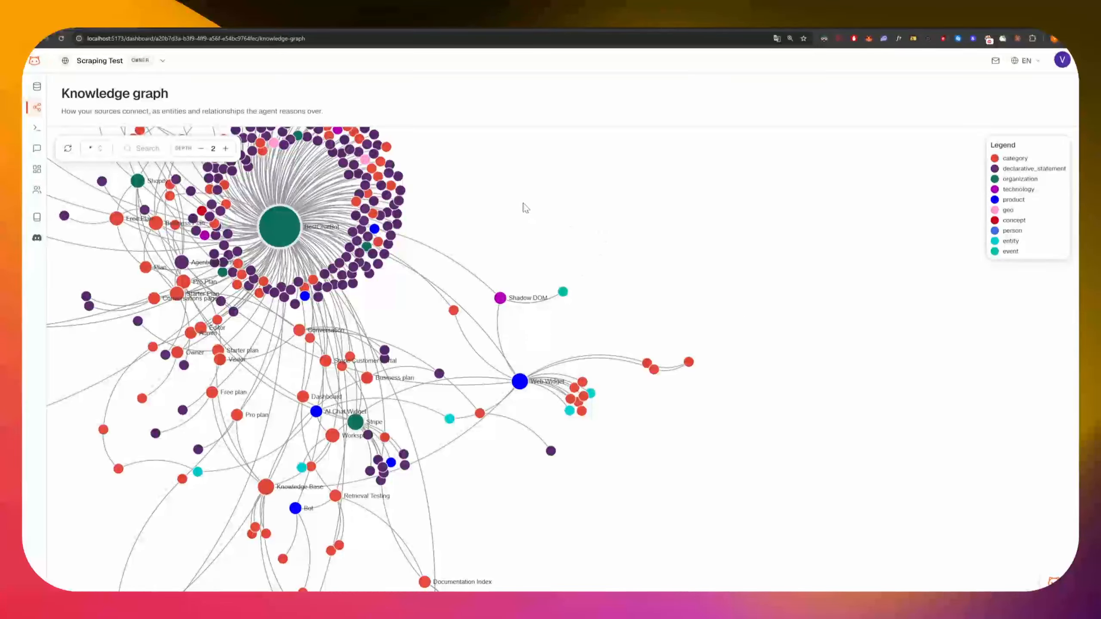
pyautogui.scroll(-1, 523, 203)
pyautogui.moveTo(510, 199); pyautogui.dragTo(622, 354)
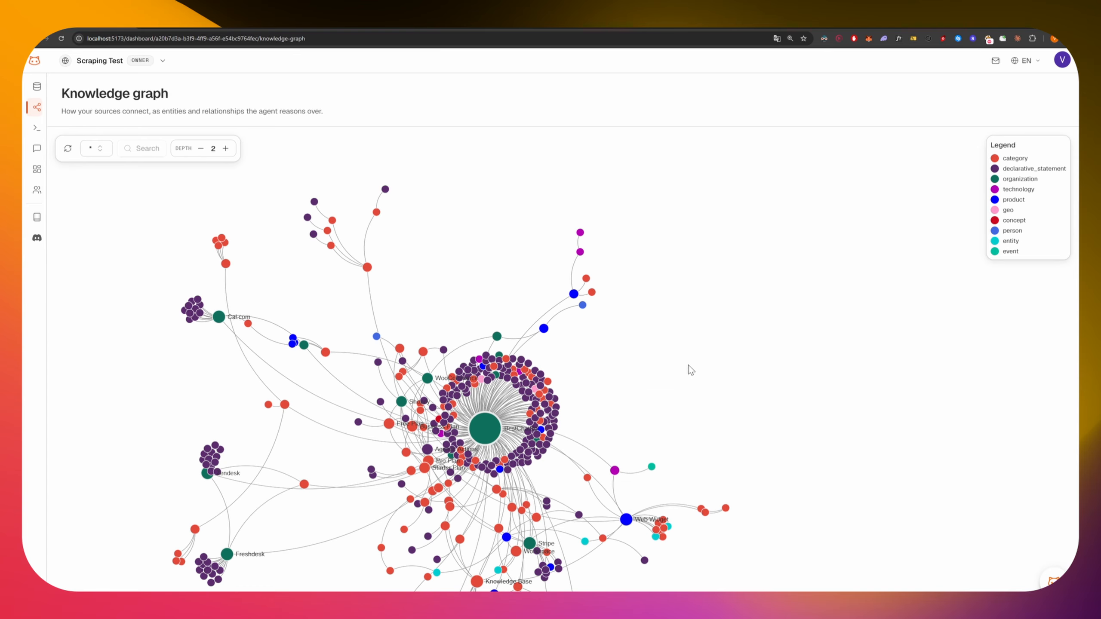
pyautogui.moveTo(710, 362); pyautogui.dragTo(714, 280)
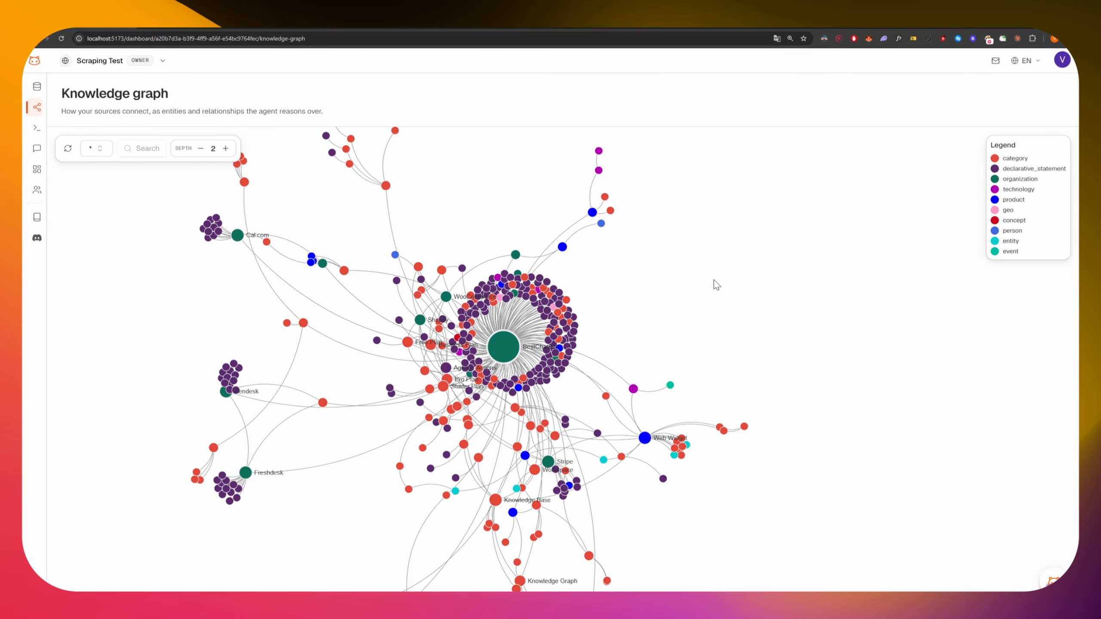